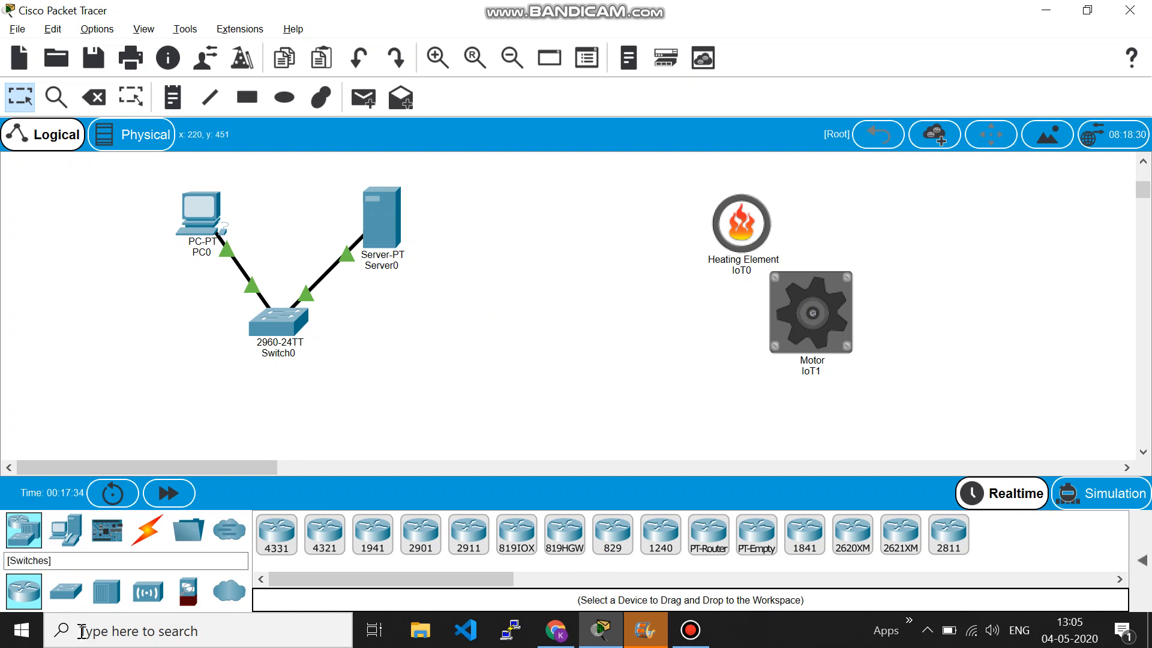
left_click(63, 597)
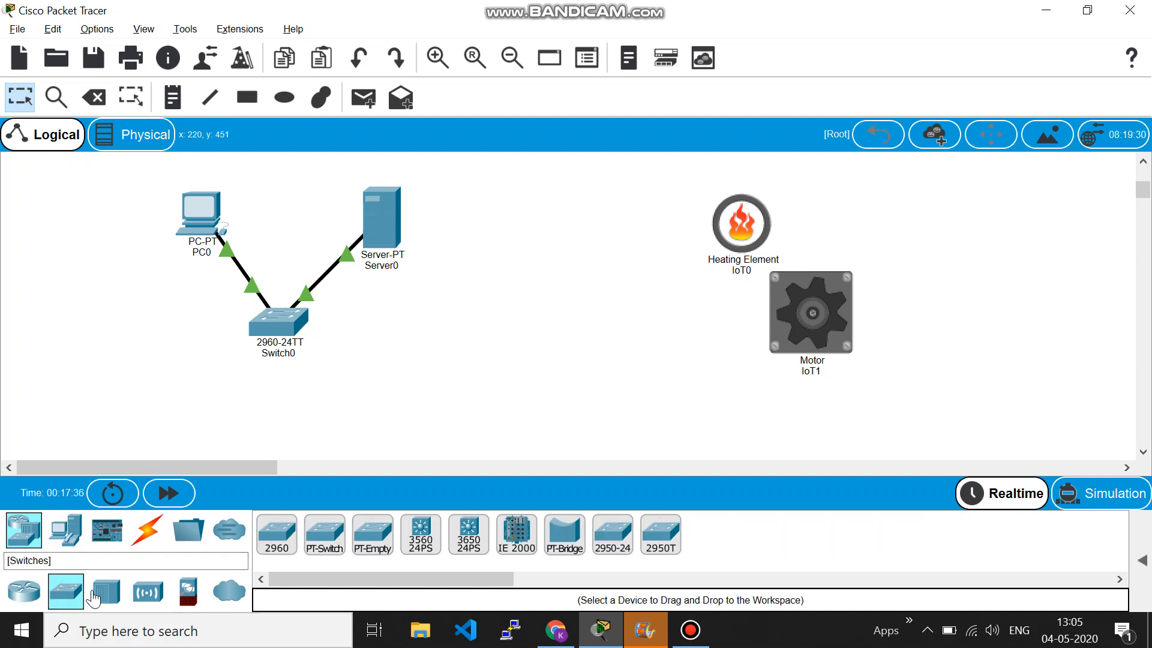
left_click(99, 594)
left_click(70, 529)
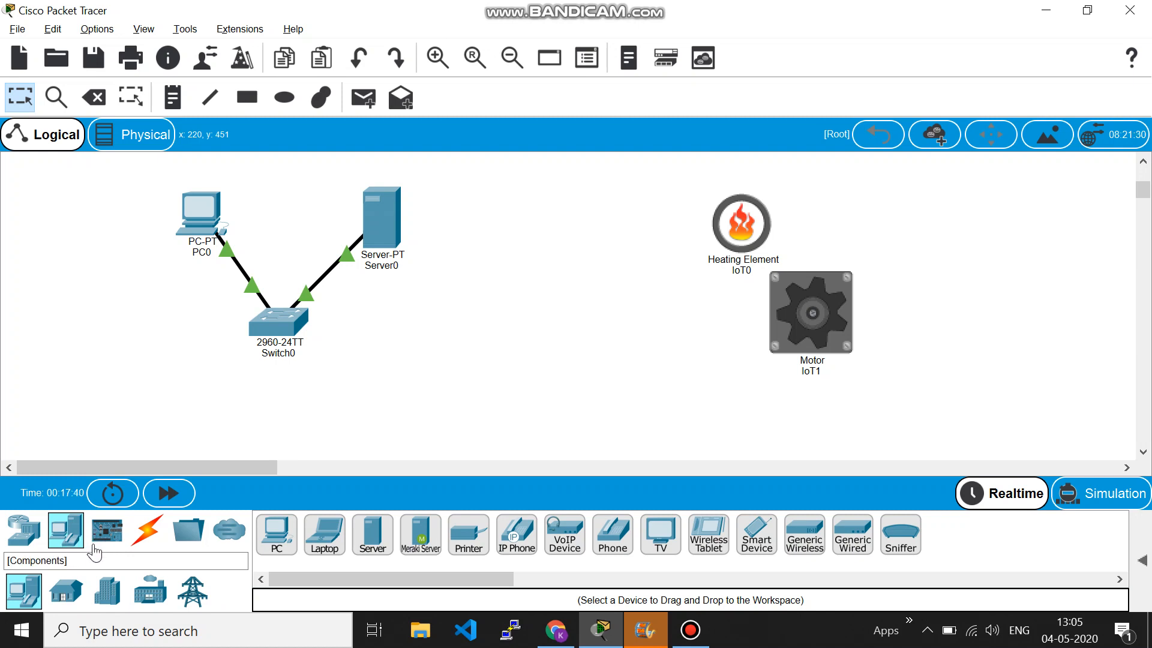
left_click(24, 540)
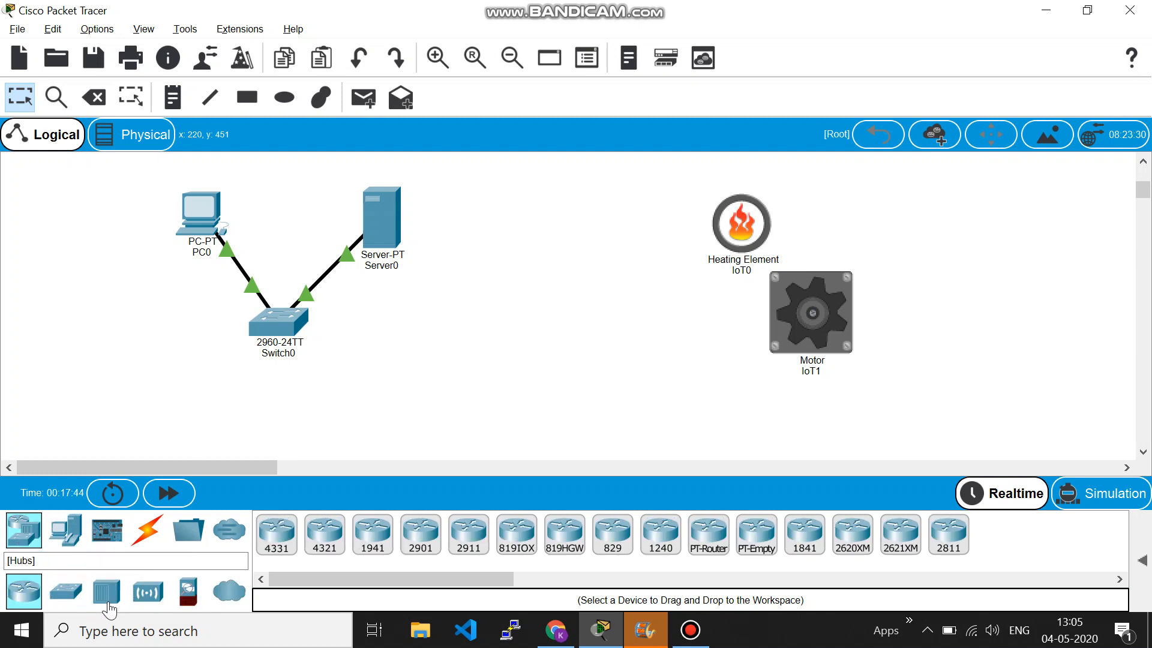
left_click(107, 594)
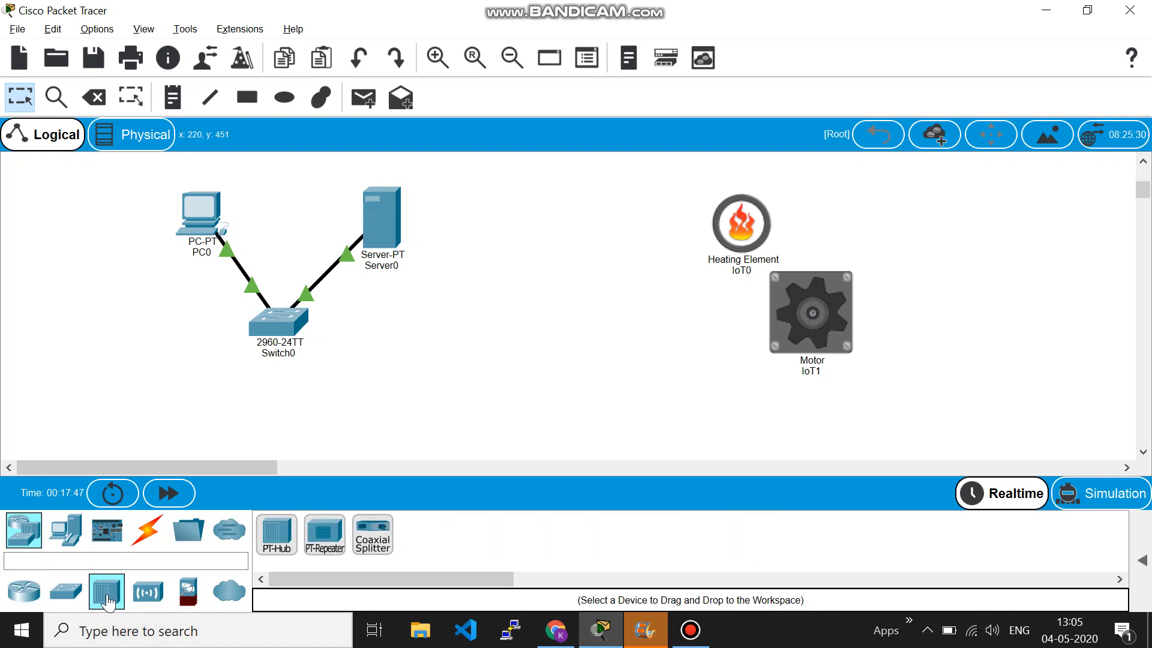
Step: Add a Battery, a Power Meter and a Solar Panel below the network devices, and shift the Battery closer to the Motor
left_click(69, 531)
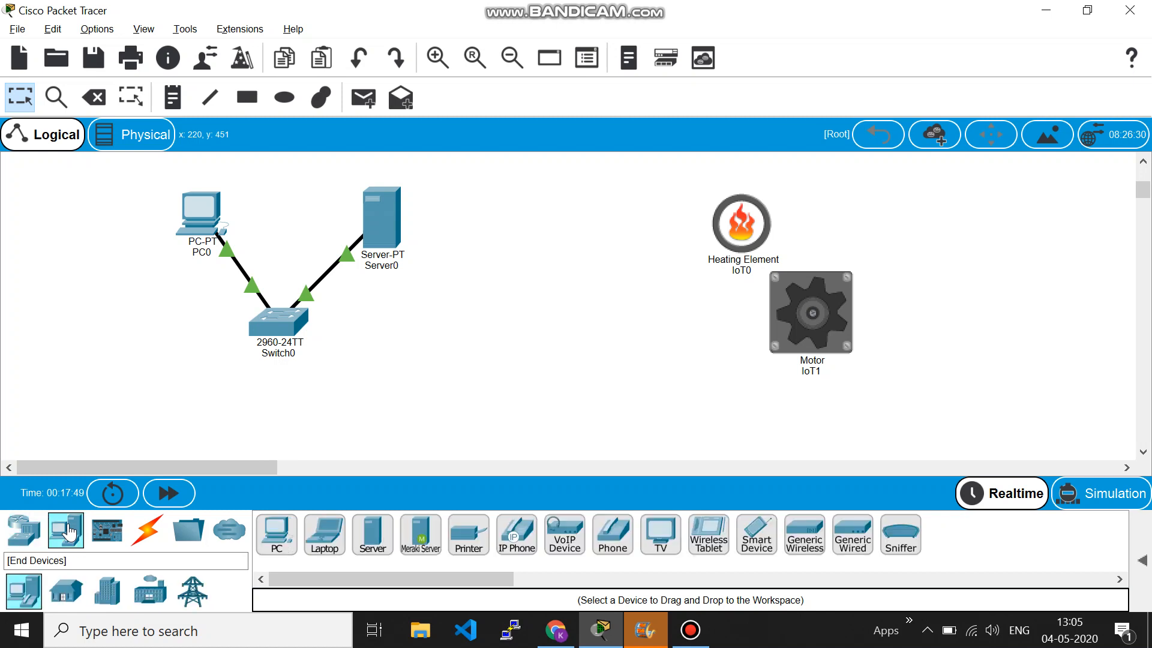
left_click(105, 599)
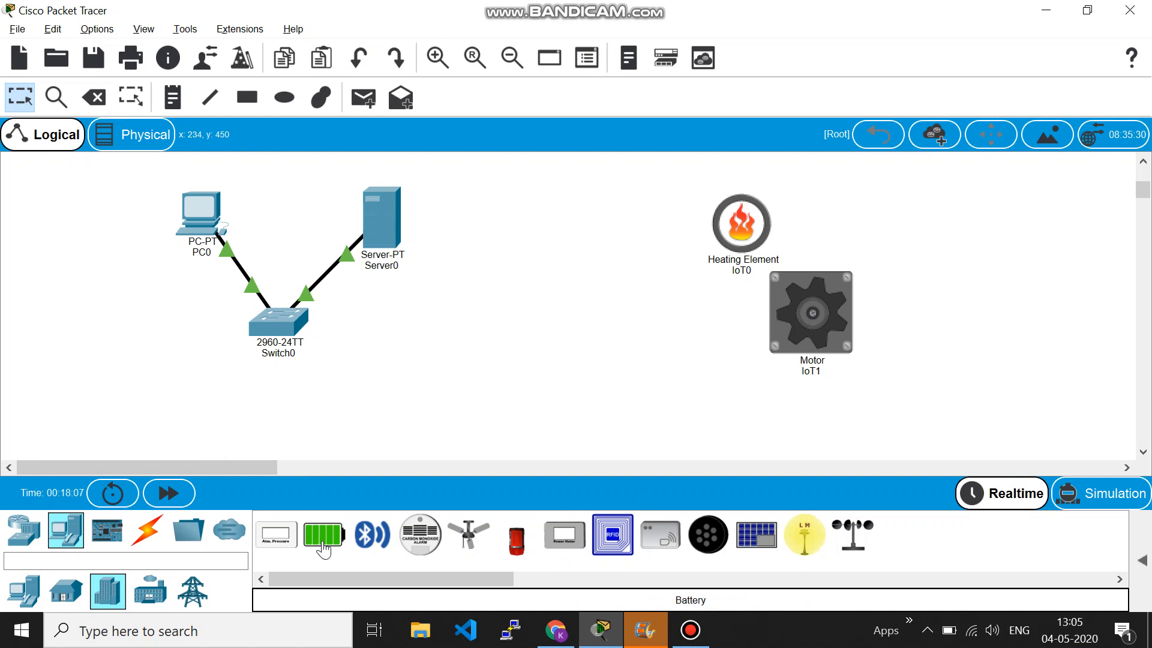
left_click_drag(323, 540, 451, 399)
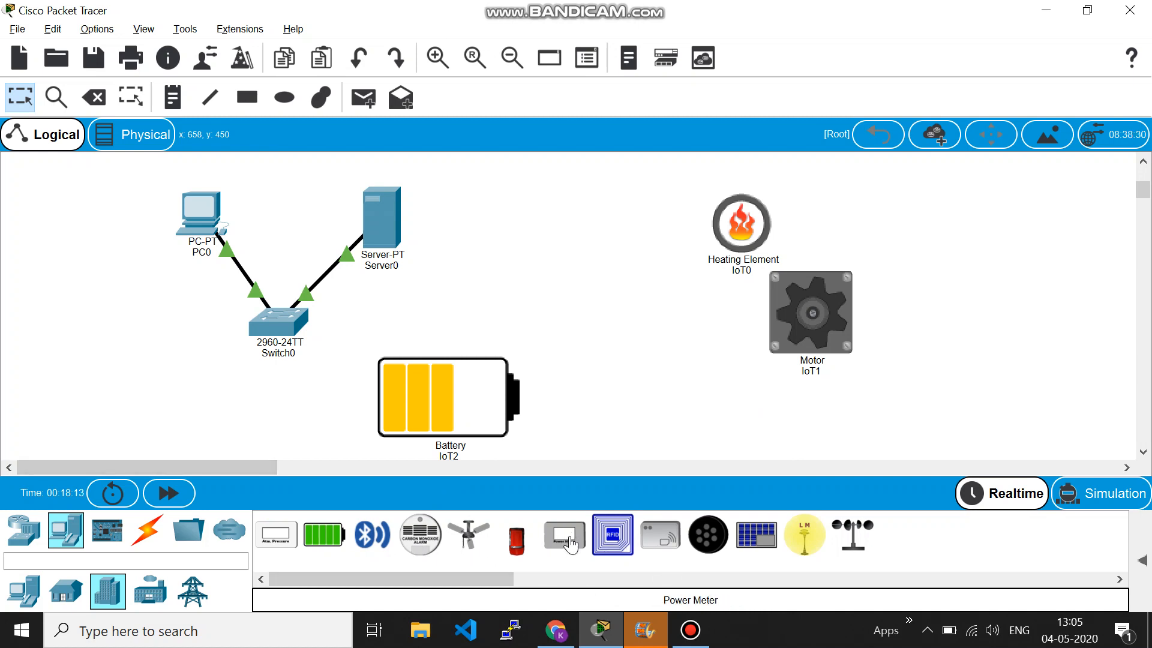
left_click_drag(570, 545, 286, 430)
left_click_drag(756, 535, 82, 334)
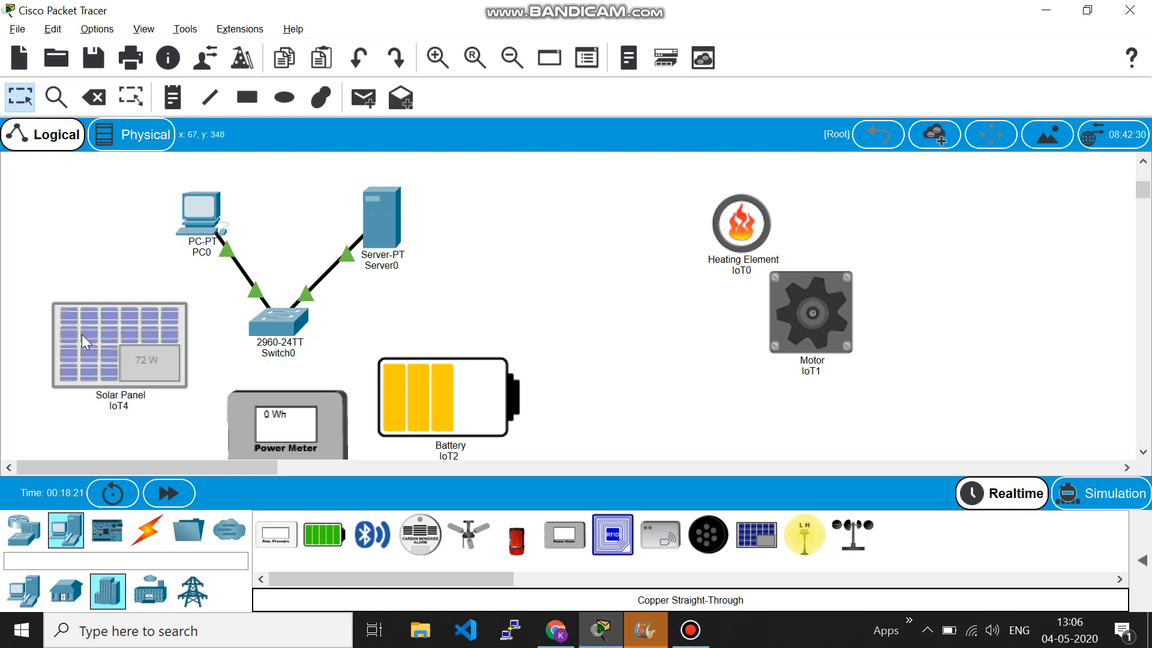
left_click_drag(465, 406, 549, 393)
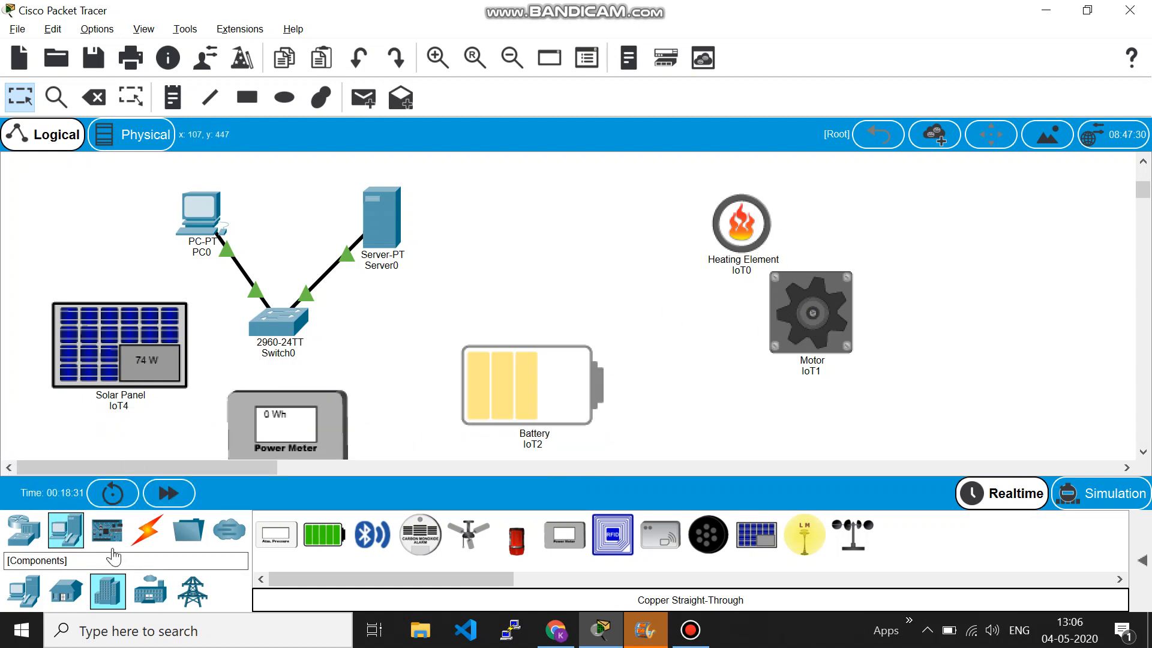
Step: Connect the Battery's D0 port to the Heating Element's D0 port with an IoT Custom Cable
left_click(150, 533)
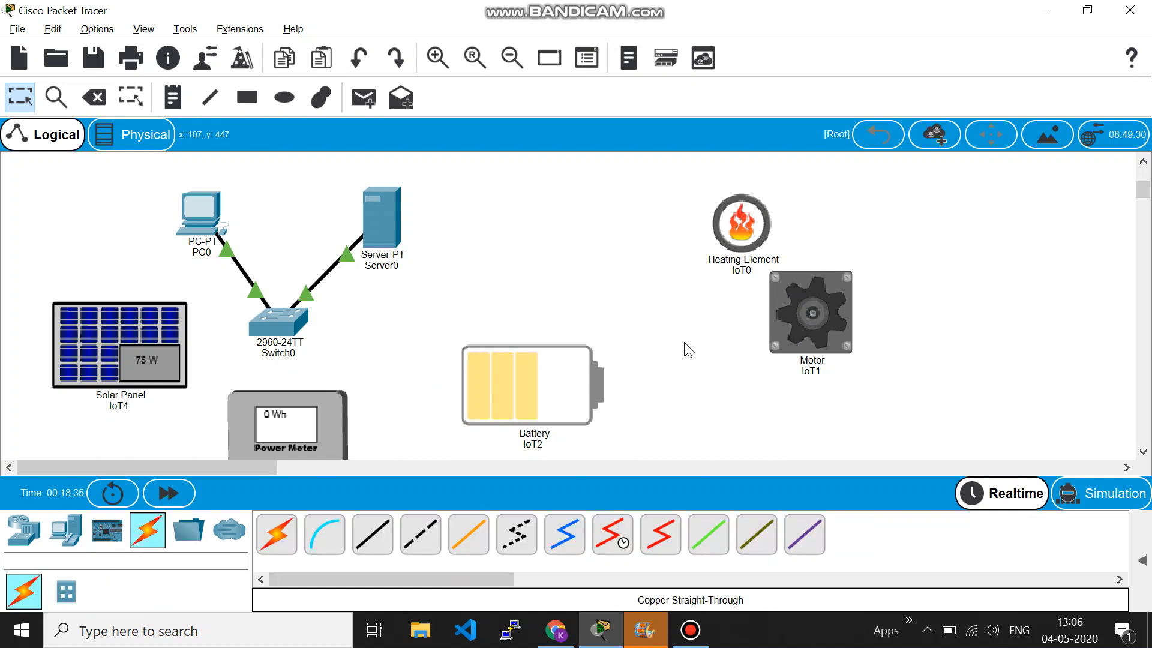
left_click(753, 540)
left_click(553, 370)
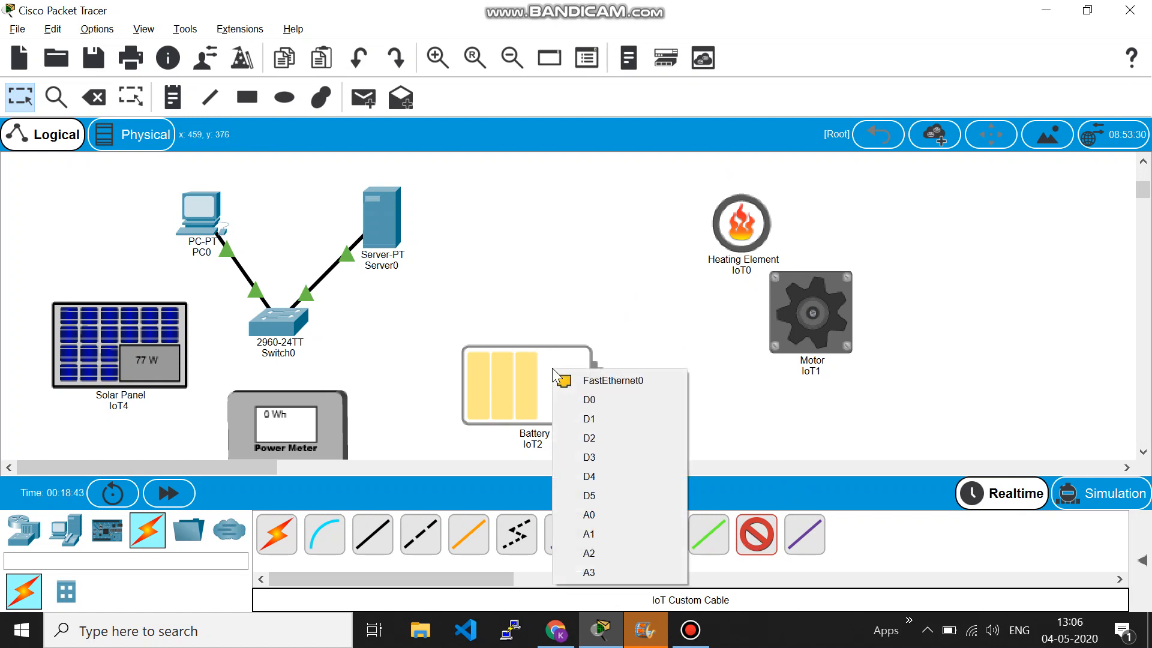
left_click(592, 401)
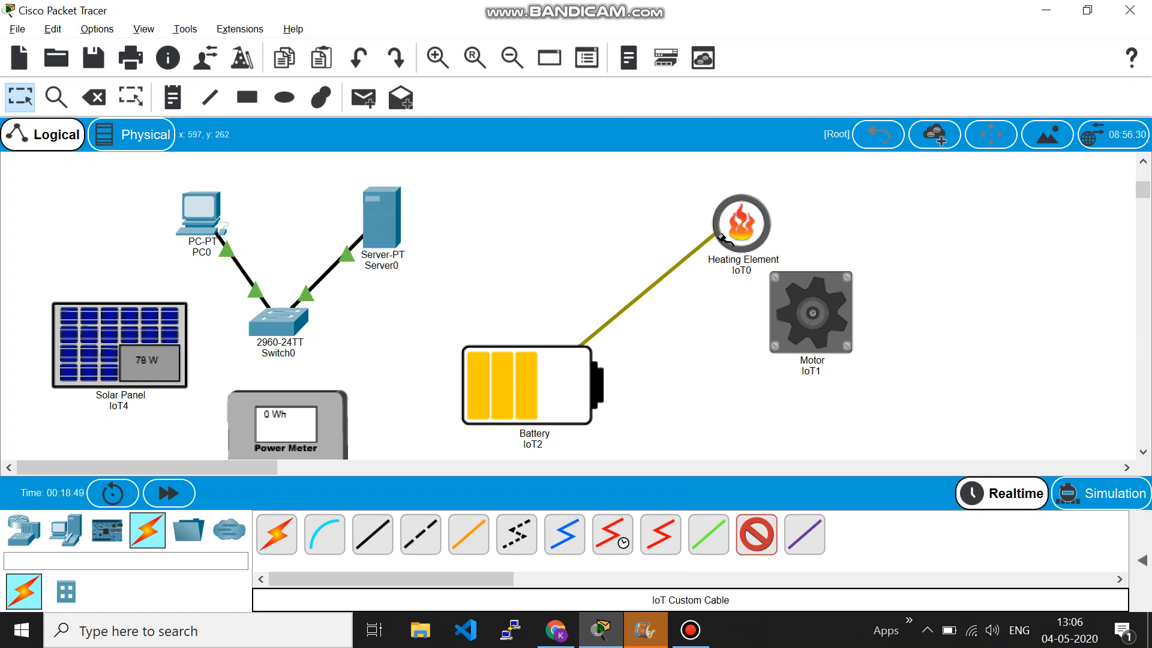
left_click(722, 239)
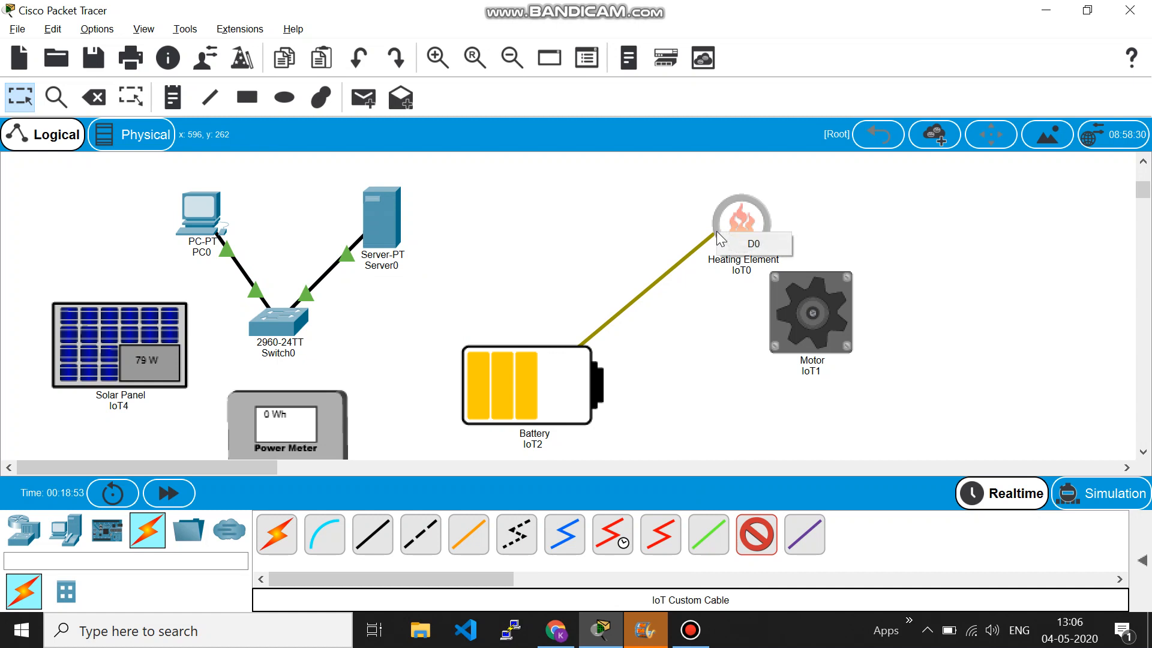
left_click(754, 244)
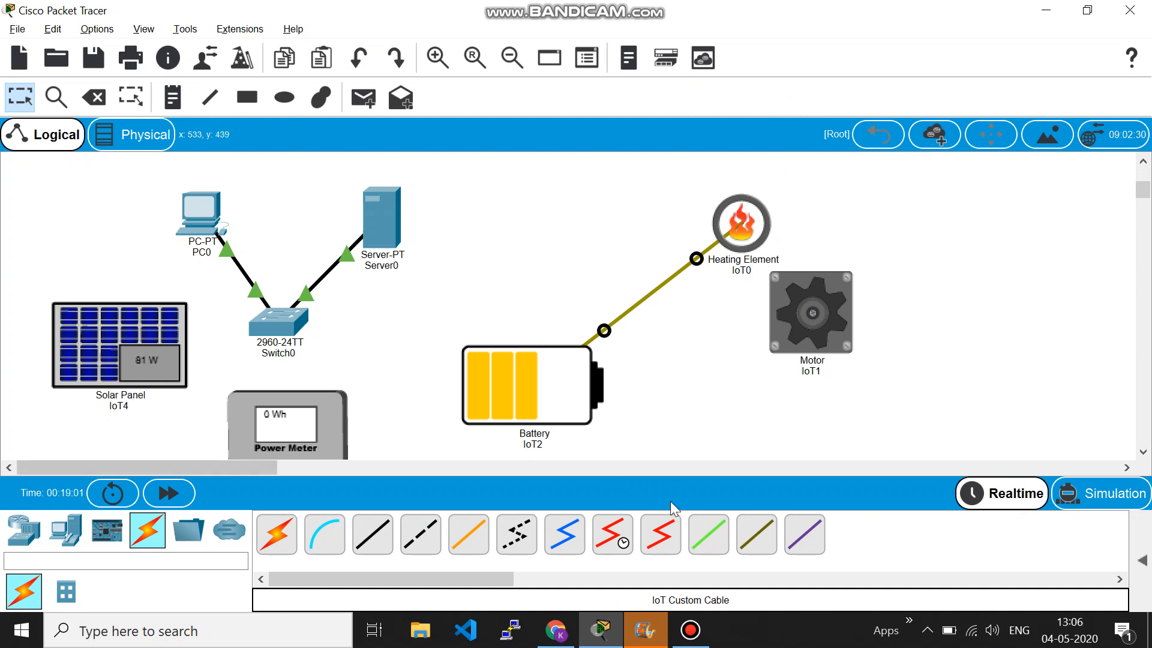
Step: Connect the Battery's D1 port to the Motor's A0 port with an IoT Custom Cable, and move the Heating Element slightly up and right
left_click(757, 547)
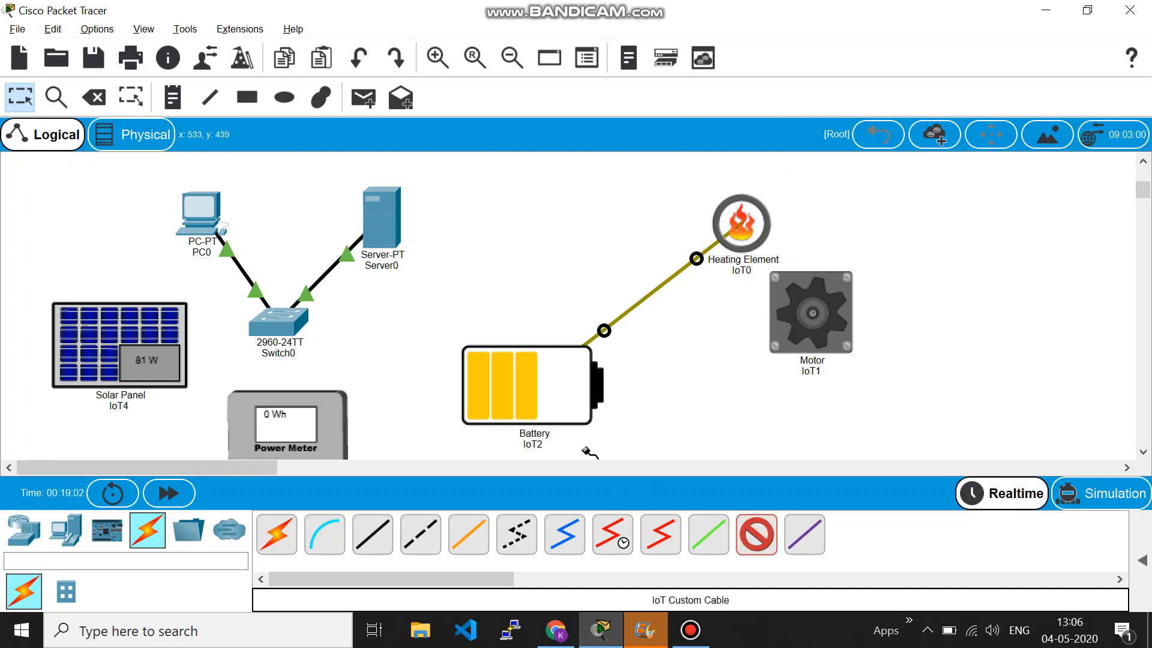
left_click(581, 381)
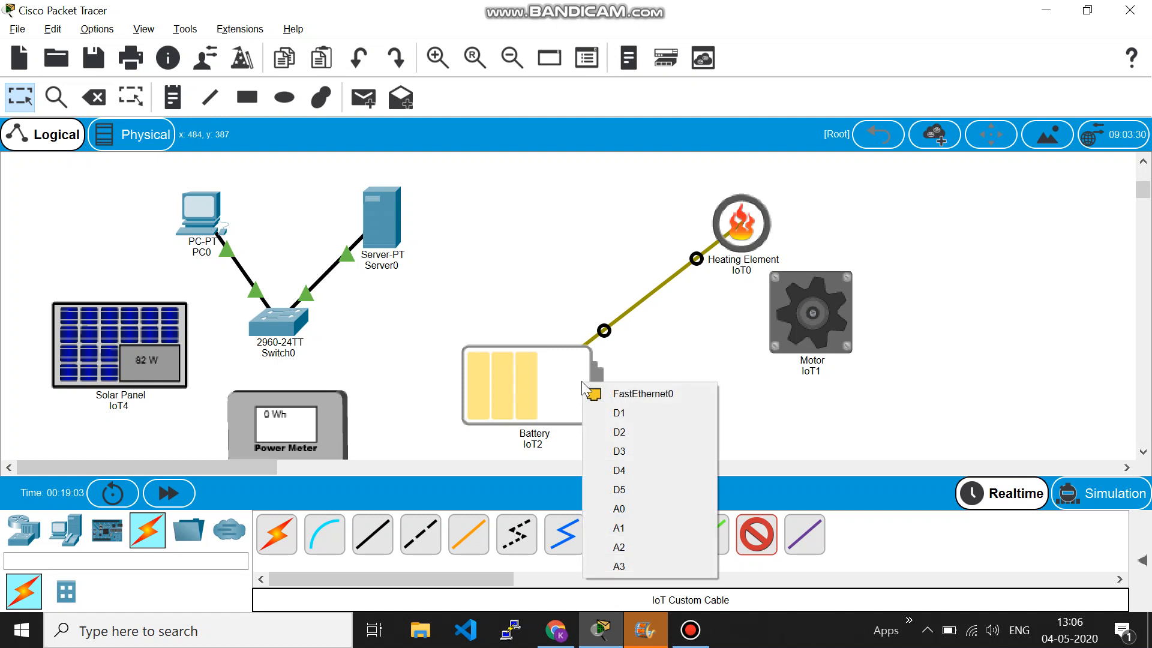
left_click(618, 413)
left_click(792, 319)
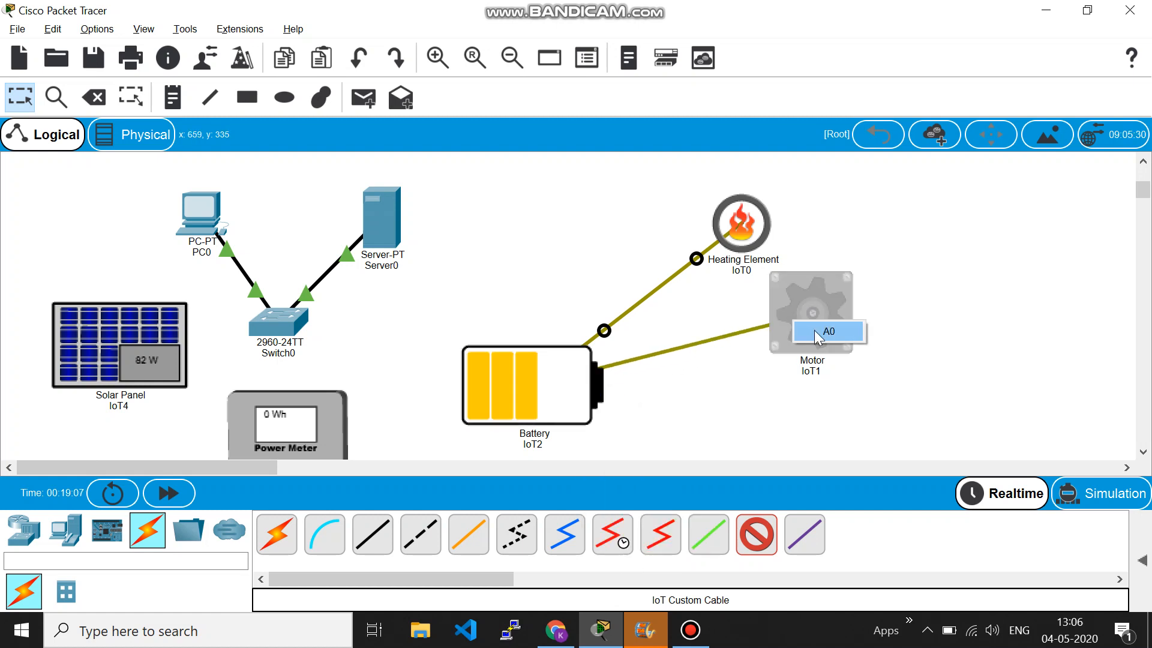
left_click(814, 330)
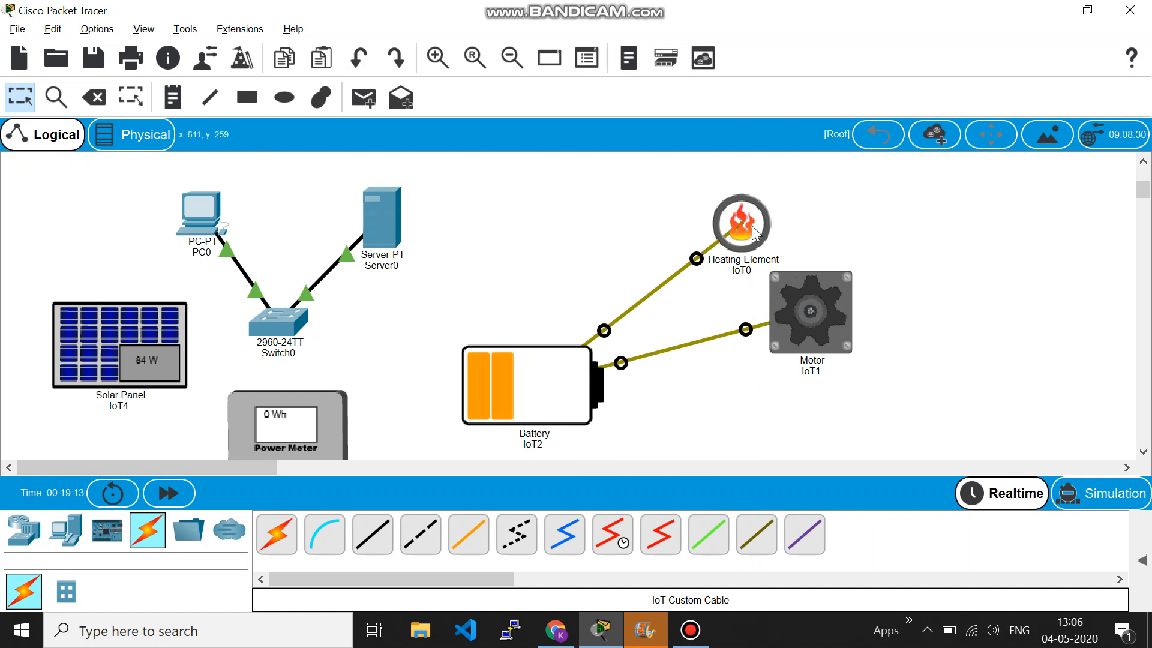
left_click_drag(754, 225, 803, 200)
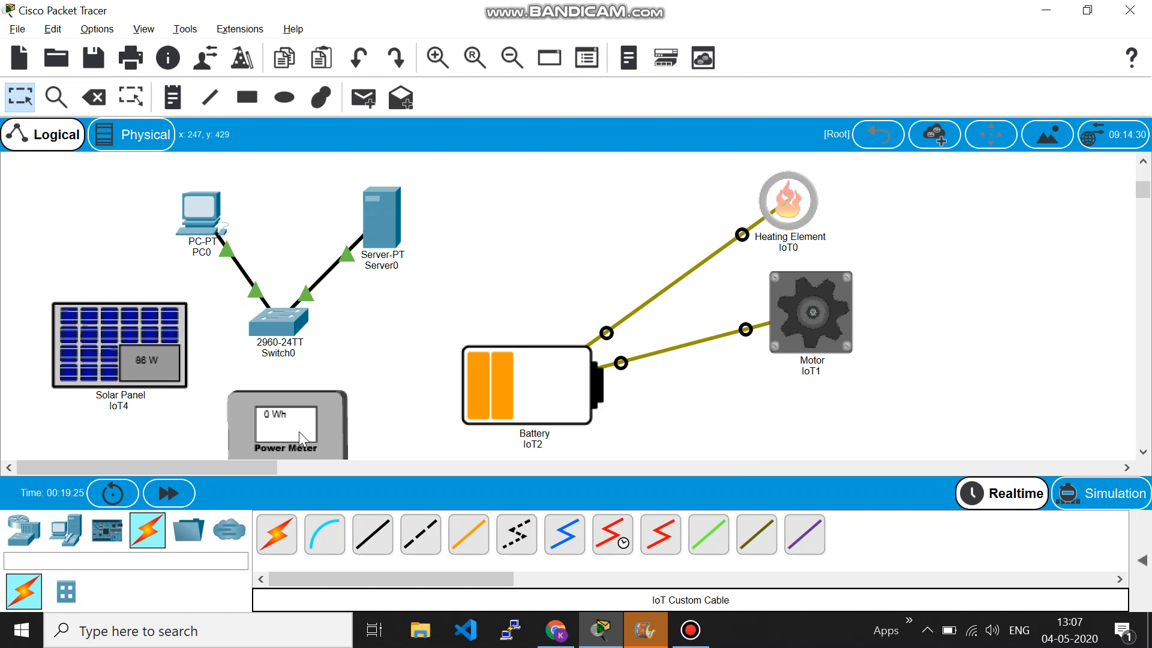
left_click(151, 366)
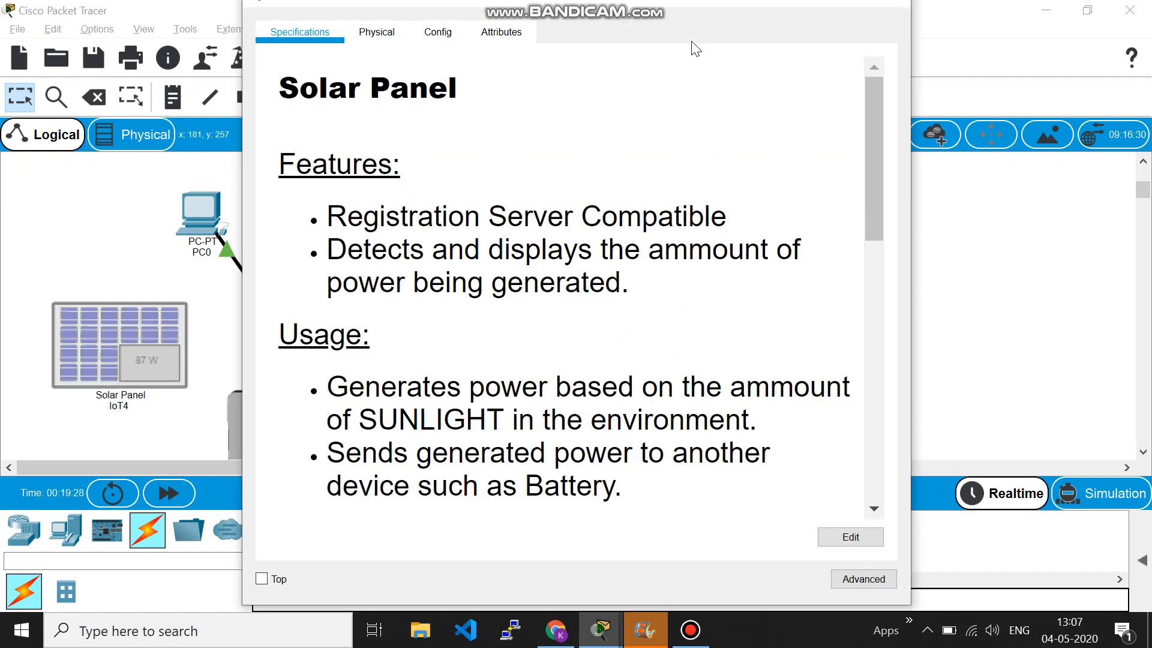
left_click_drag(717, 2, 715, 32)
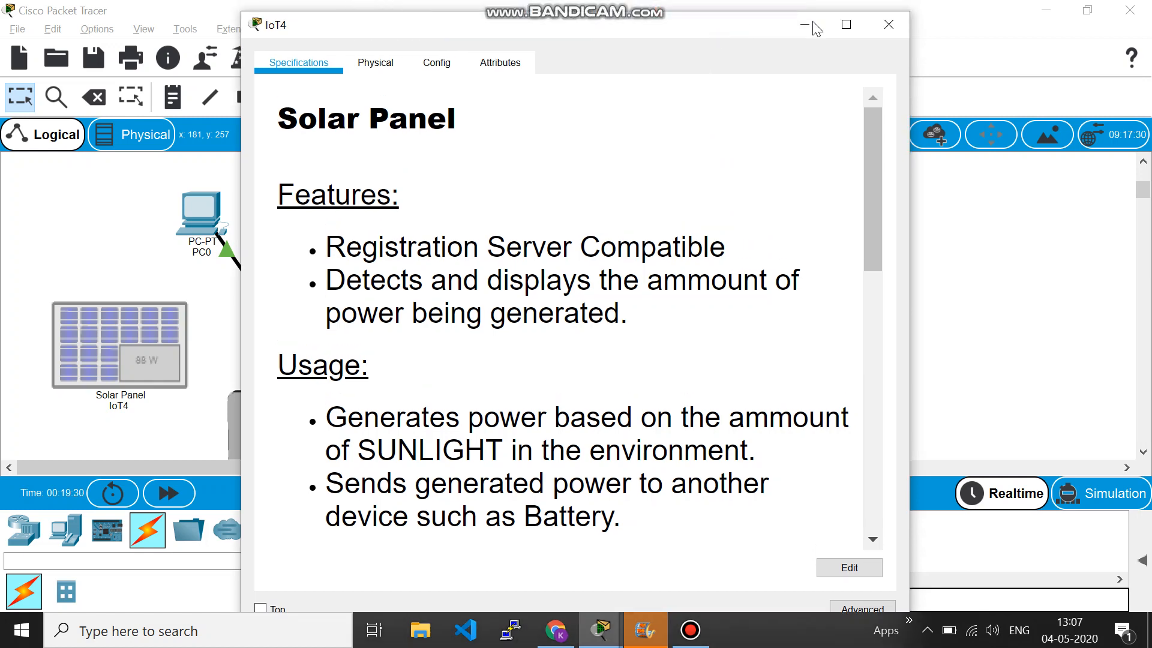
left_click(887, 24)
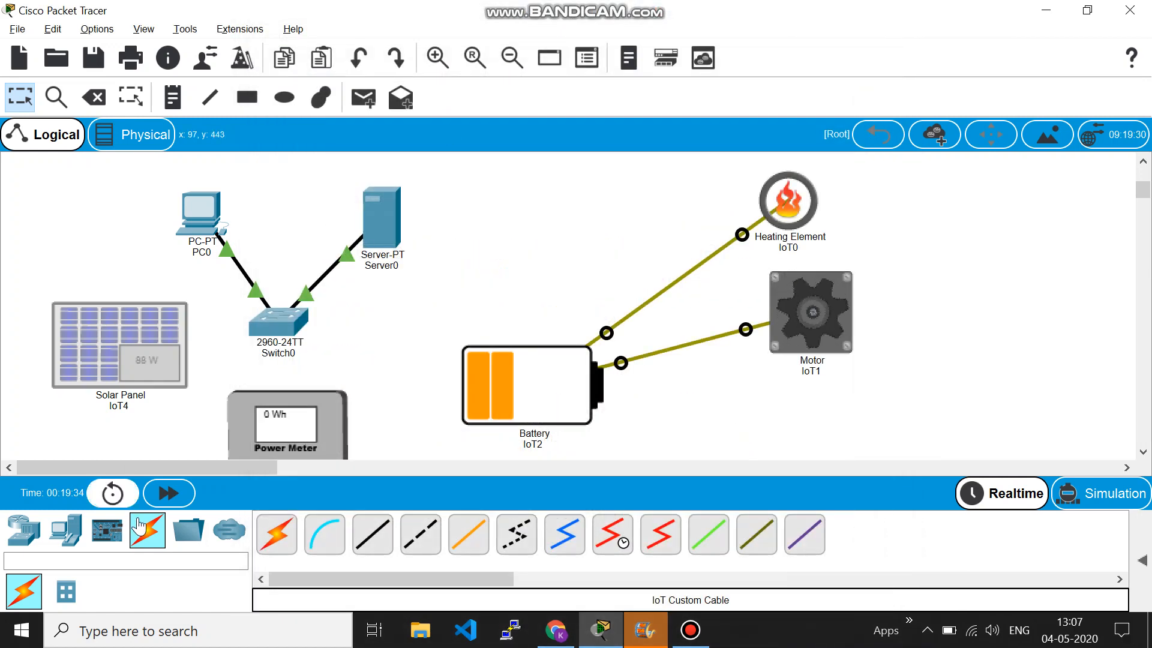
left_click(373, 534)
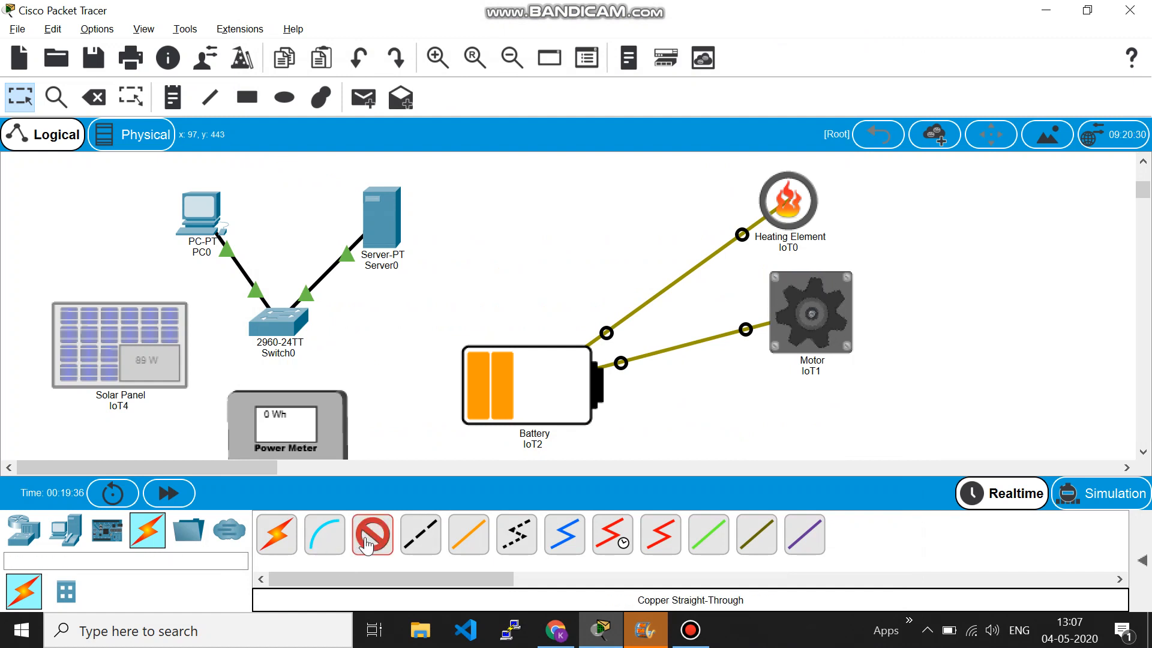
left_click(155, 380)
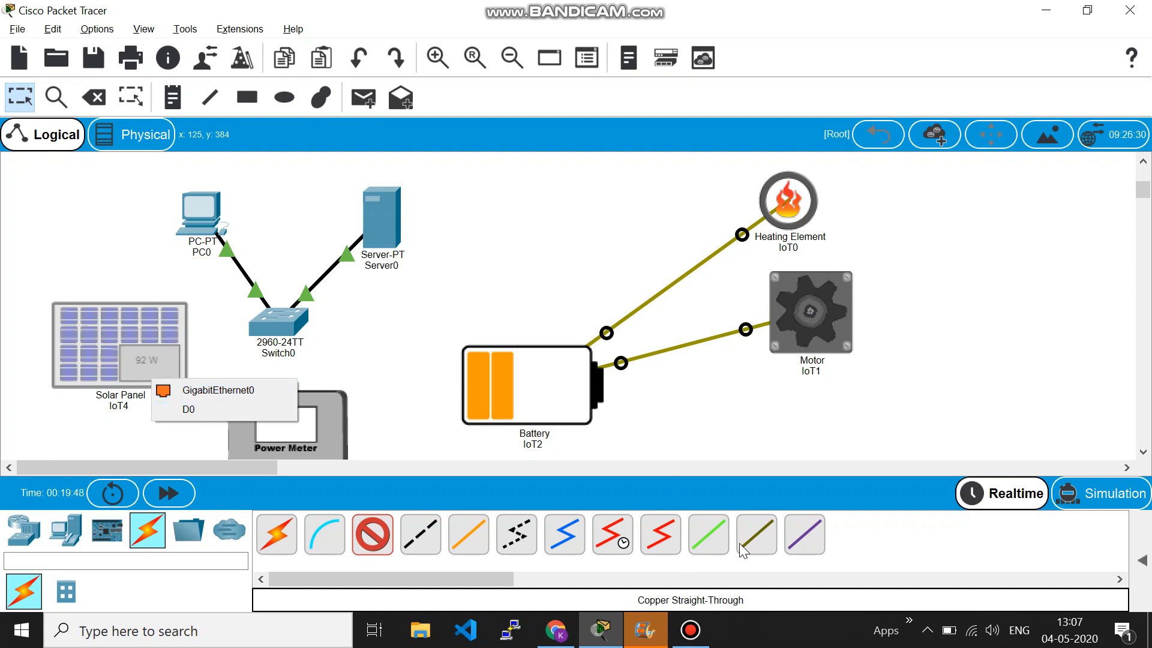
left_click(755, 535)
Step: Connect the Solar Panel's D0 port to the Power Meter's D0 port with an IoT Custom Cable
left_click(754, 535)
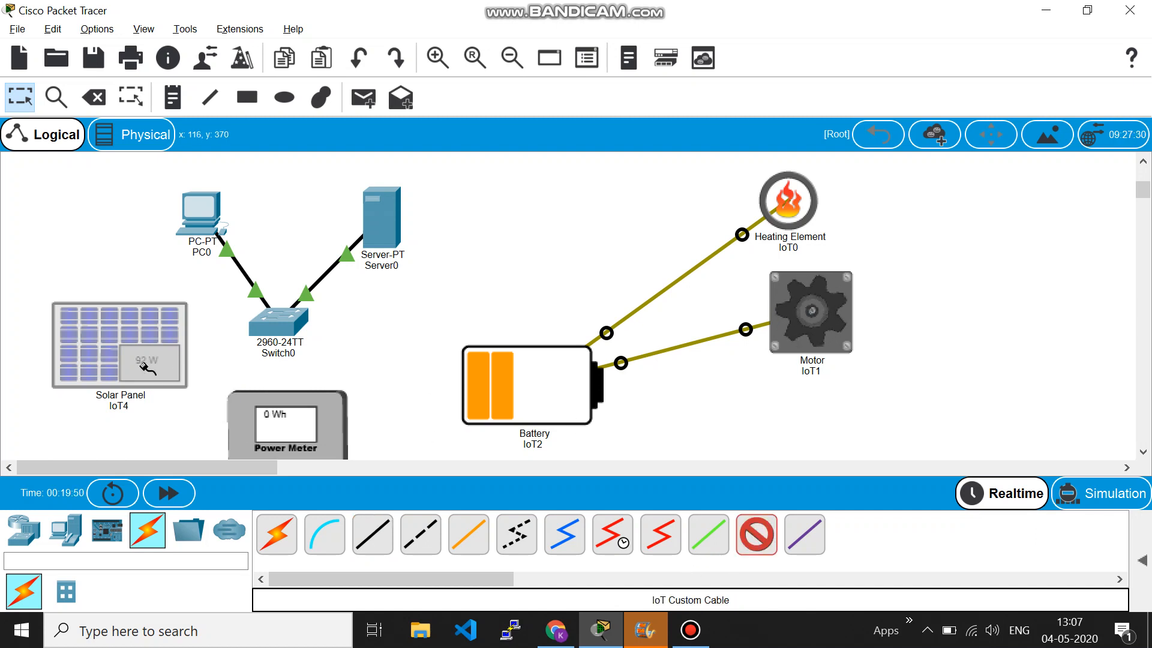
left_click(143, 364)
left_click(178, 390)
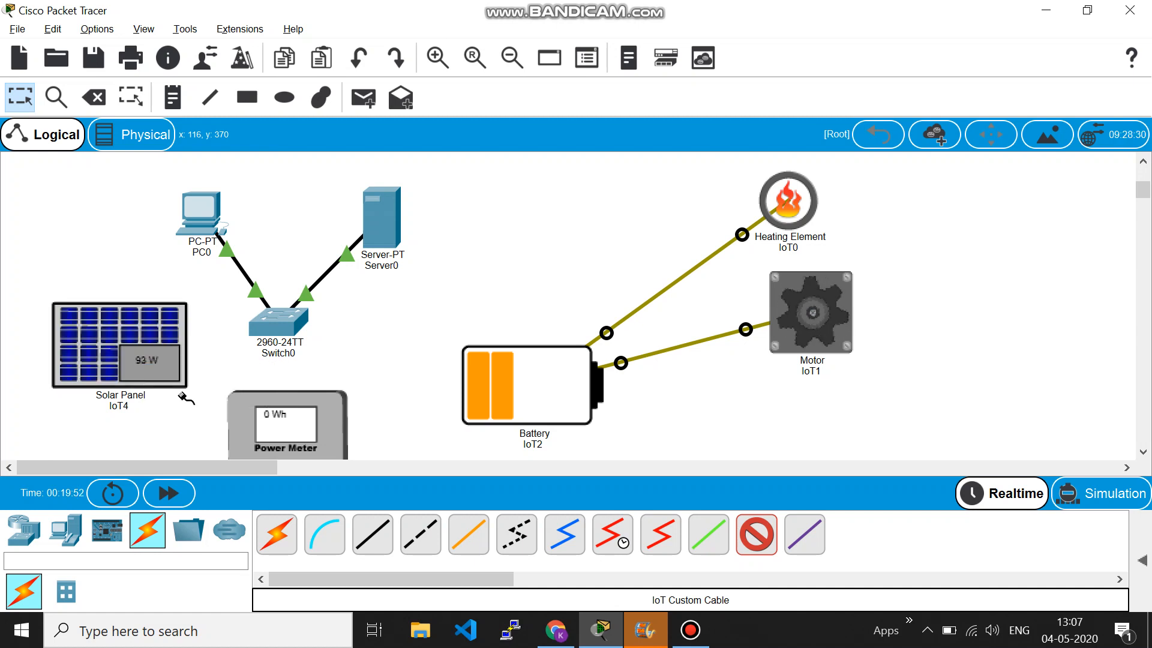
left_click(247, 441)
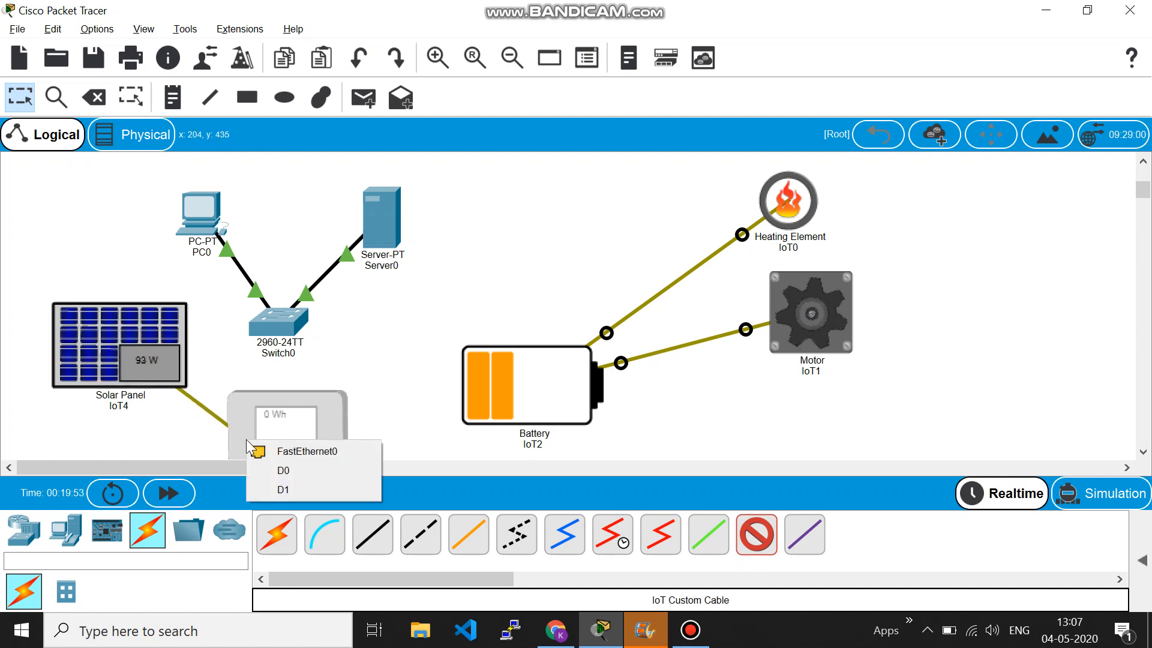
left_click(299, 470)
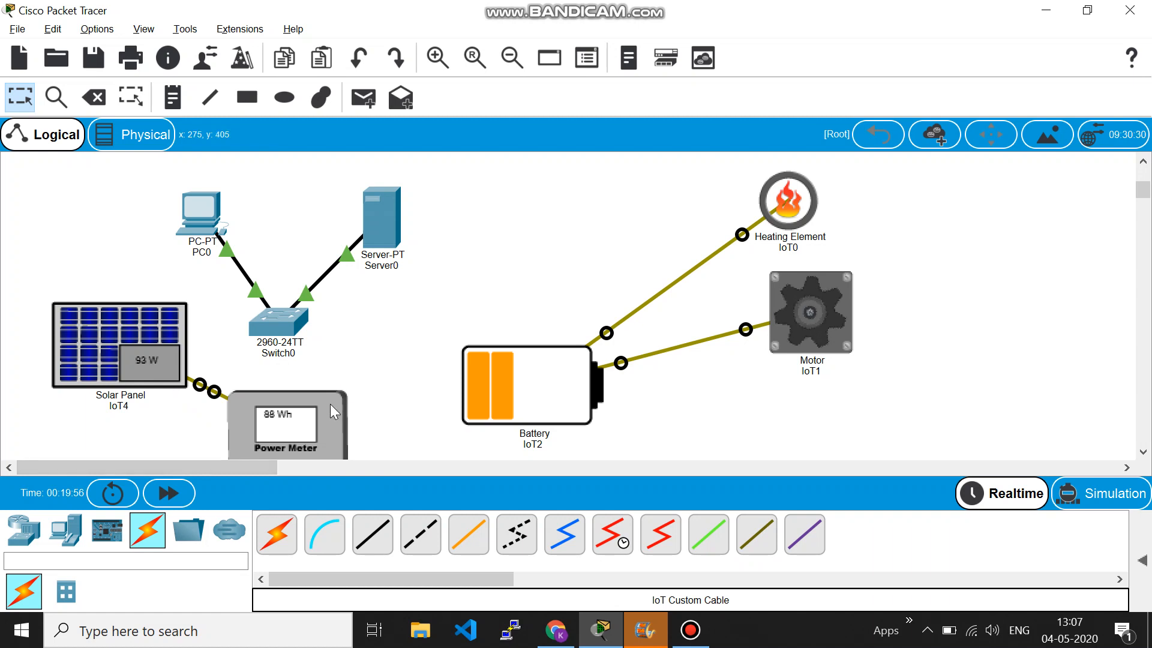
Step: Connect the Power Meter's D1 port to the Battery's D2 port with an IoT Custom Cable
left_click(756, 534)
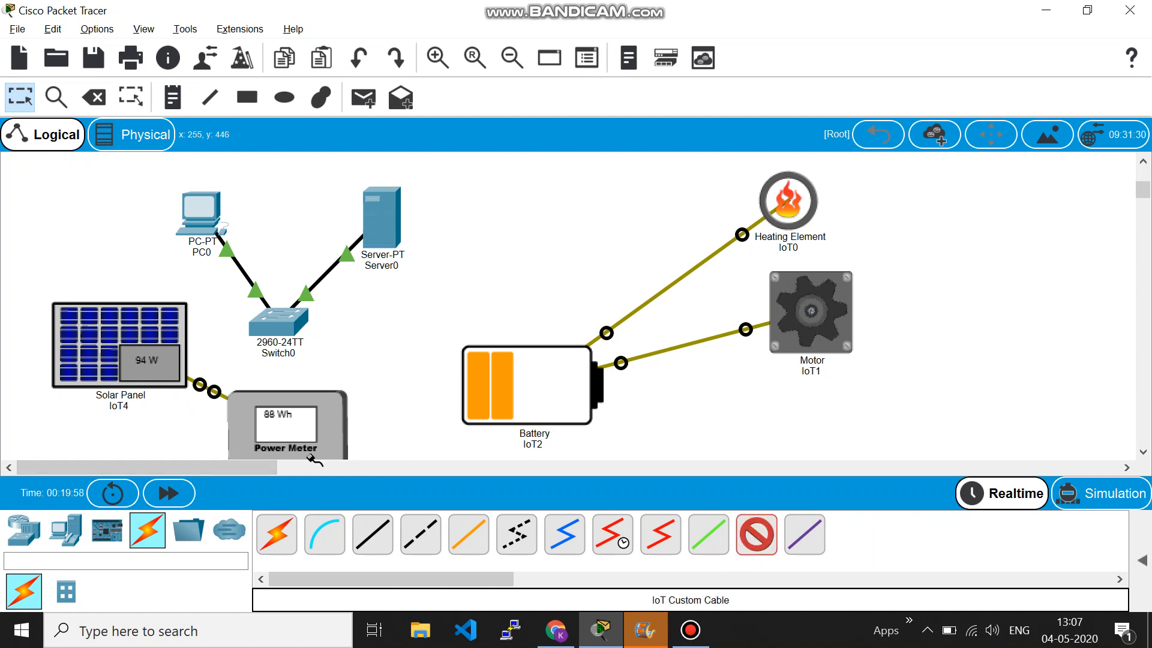
left_click(329, 429)
left_click(357, 453)
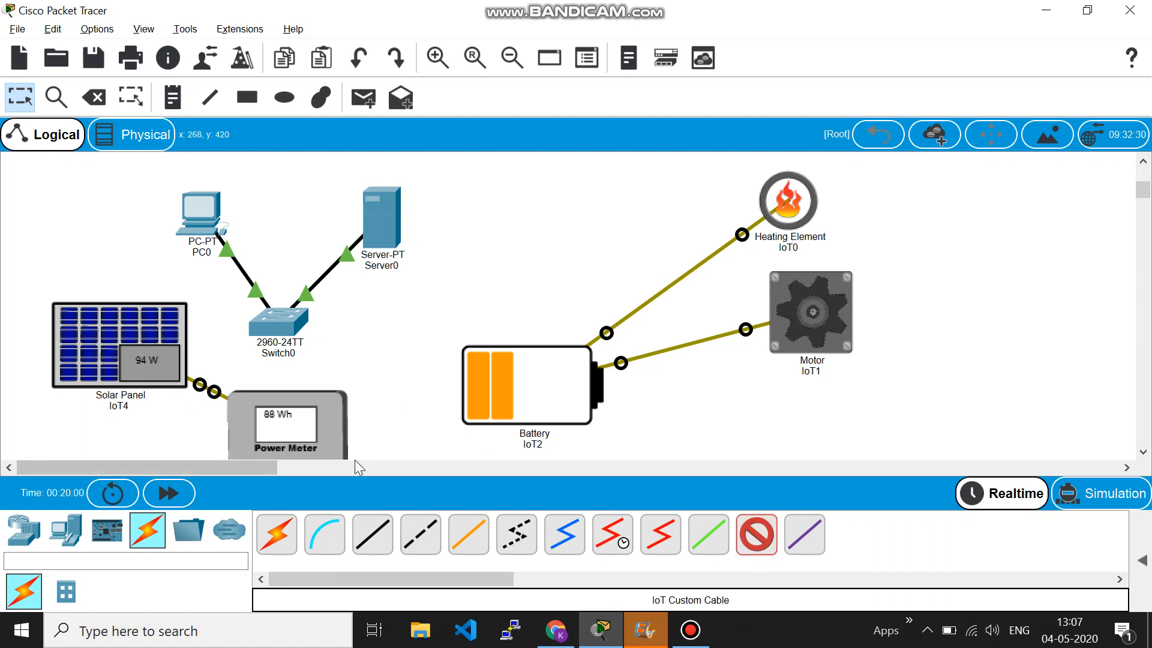
left_click(478, 393)
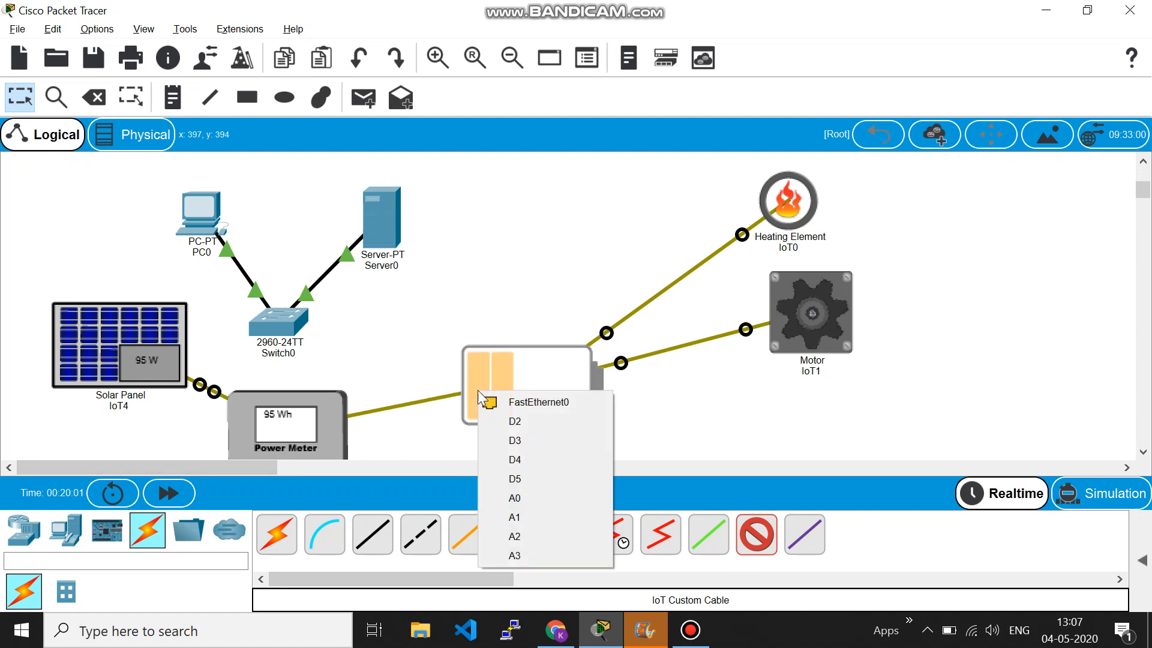
left_click(519, 422)
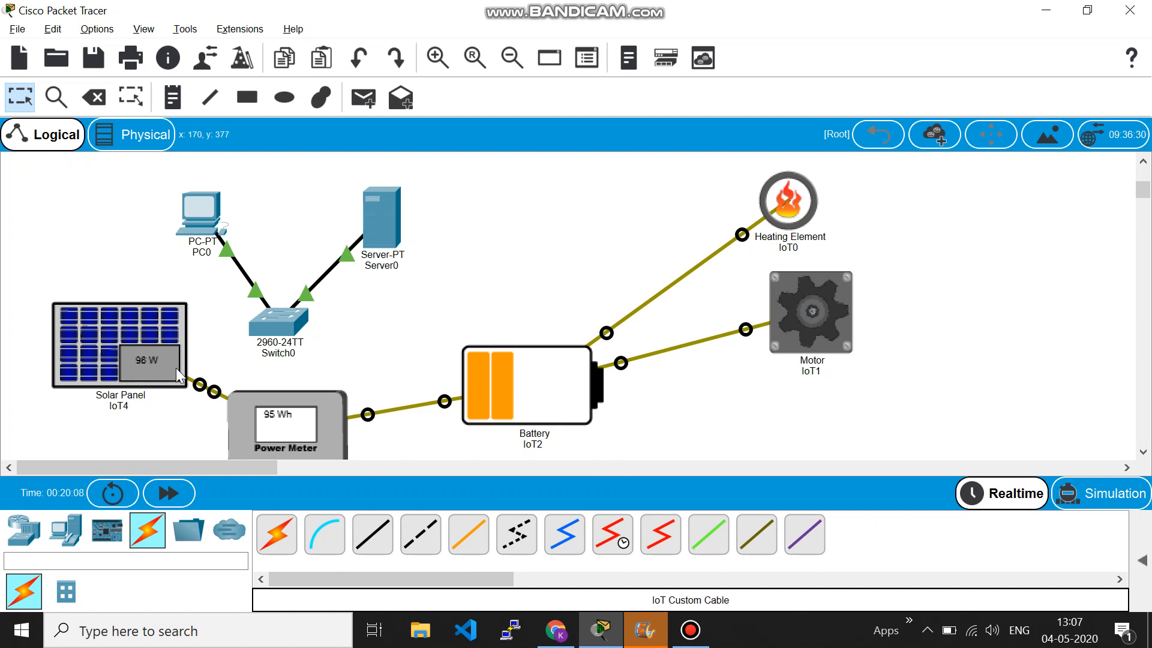
Step: Connect the Solar Panel's GigabitEthernet0 port to Switch0's FastEthernet0/3 port with a Copper Straight-Through cable
mouse_move(292, 429)
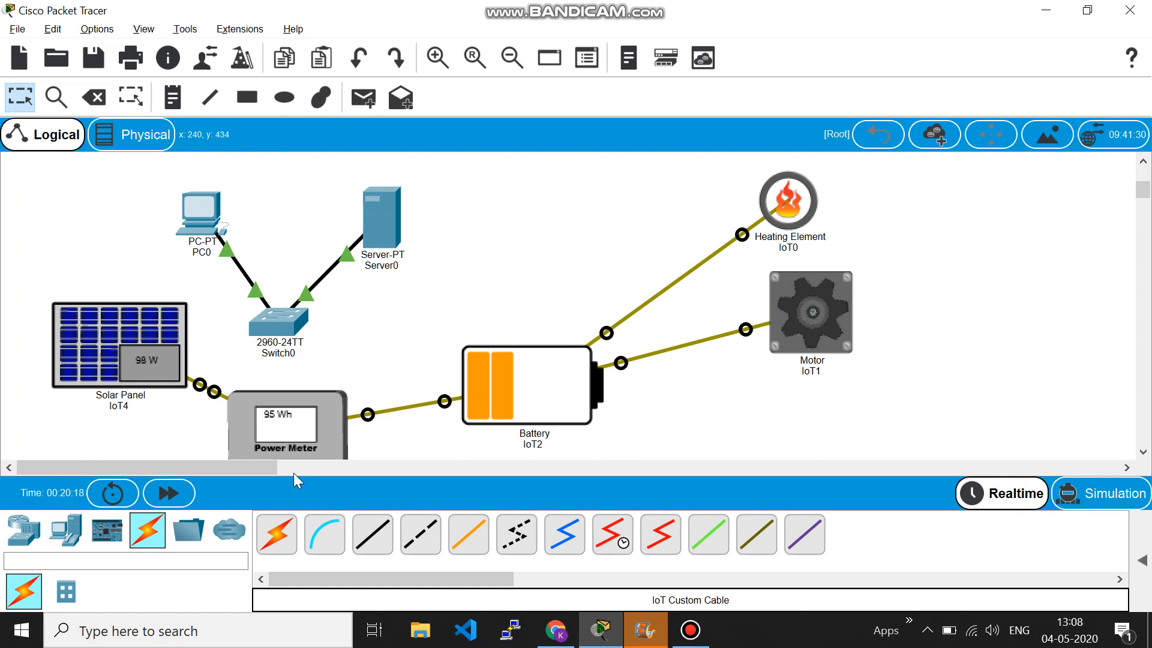
left_click(369, 537)
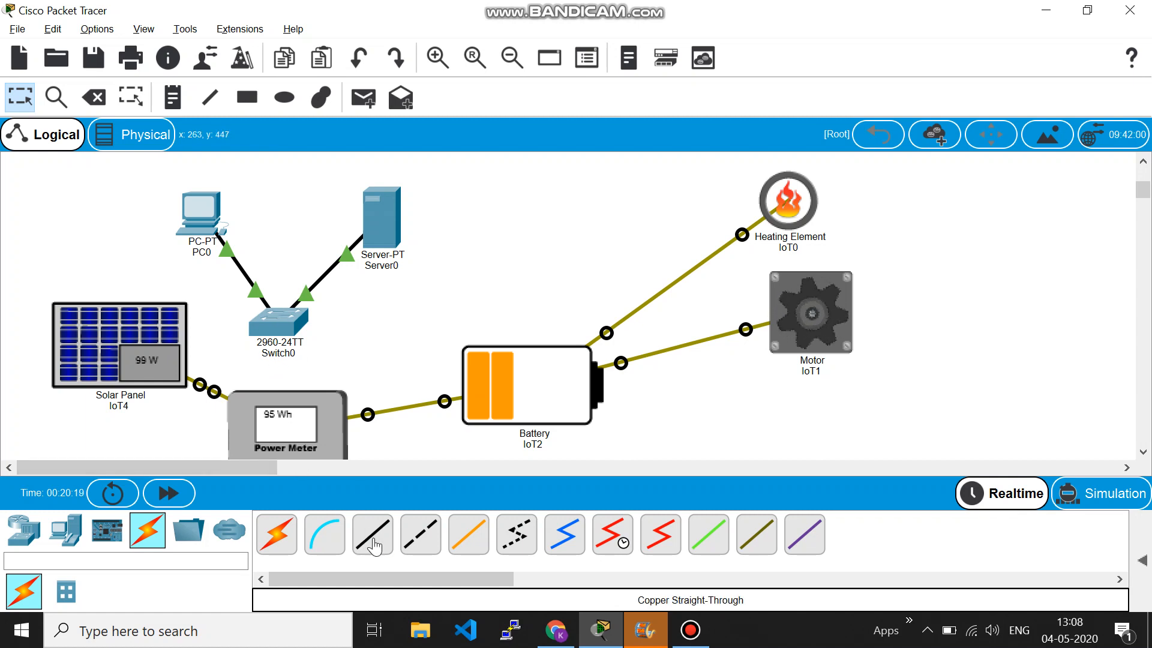
left_click(159, 324)
left_click(199, 329)
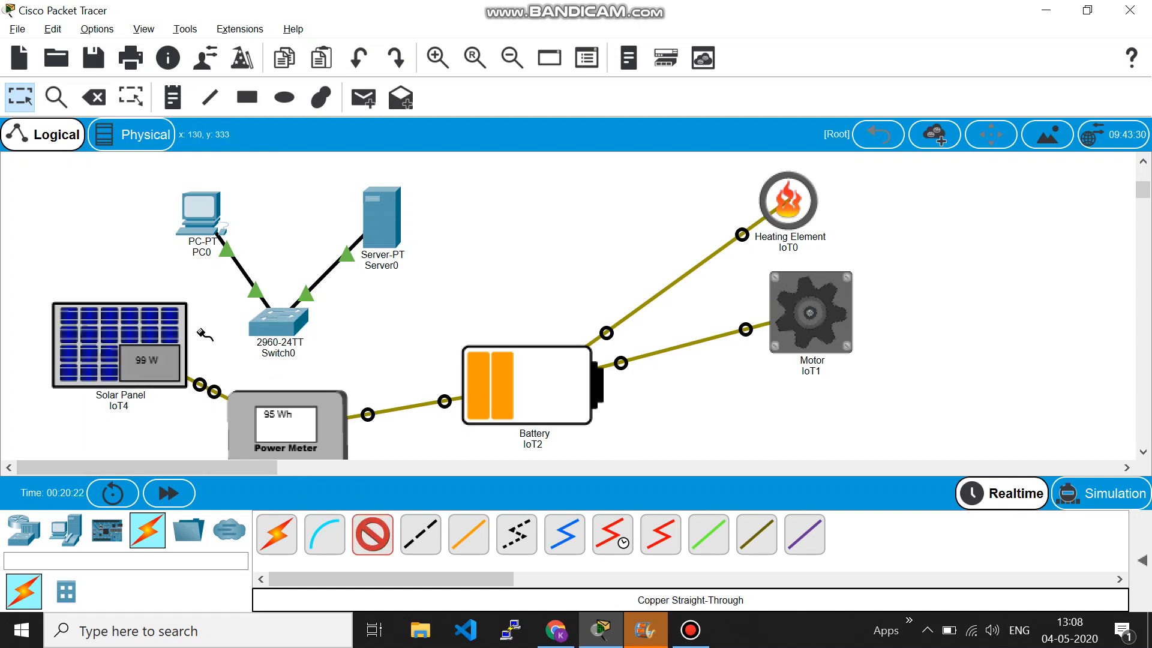
left_click(274, 327)
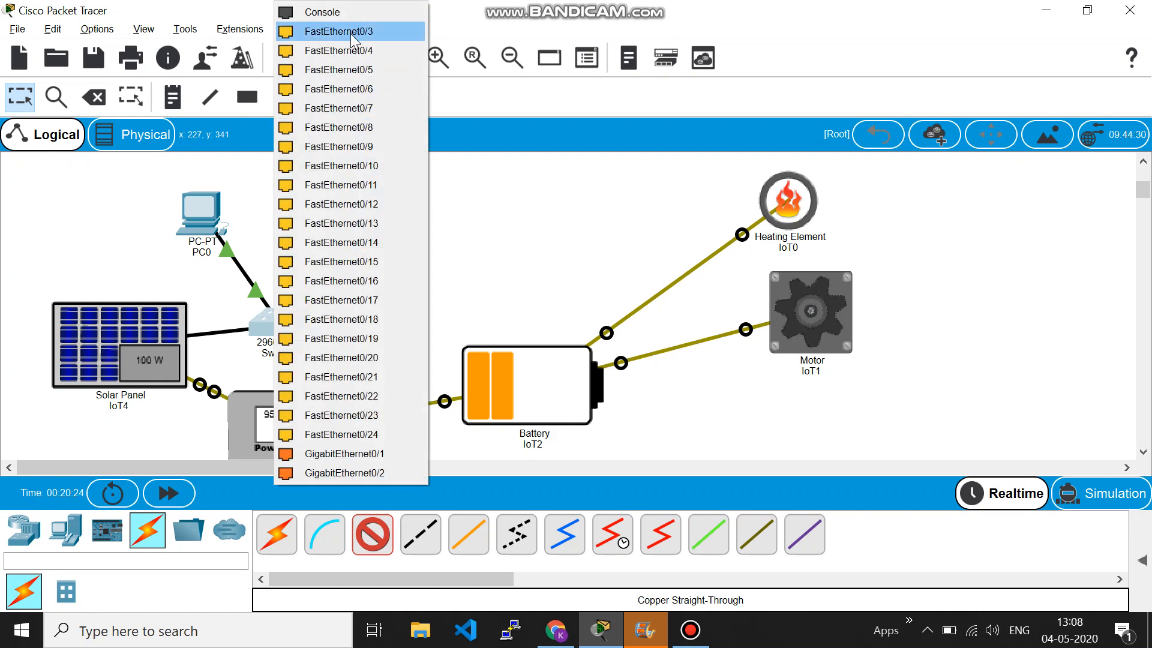
left_click(351, 30)
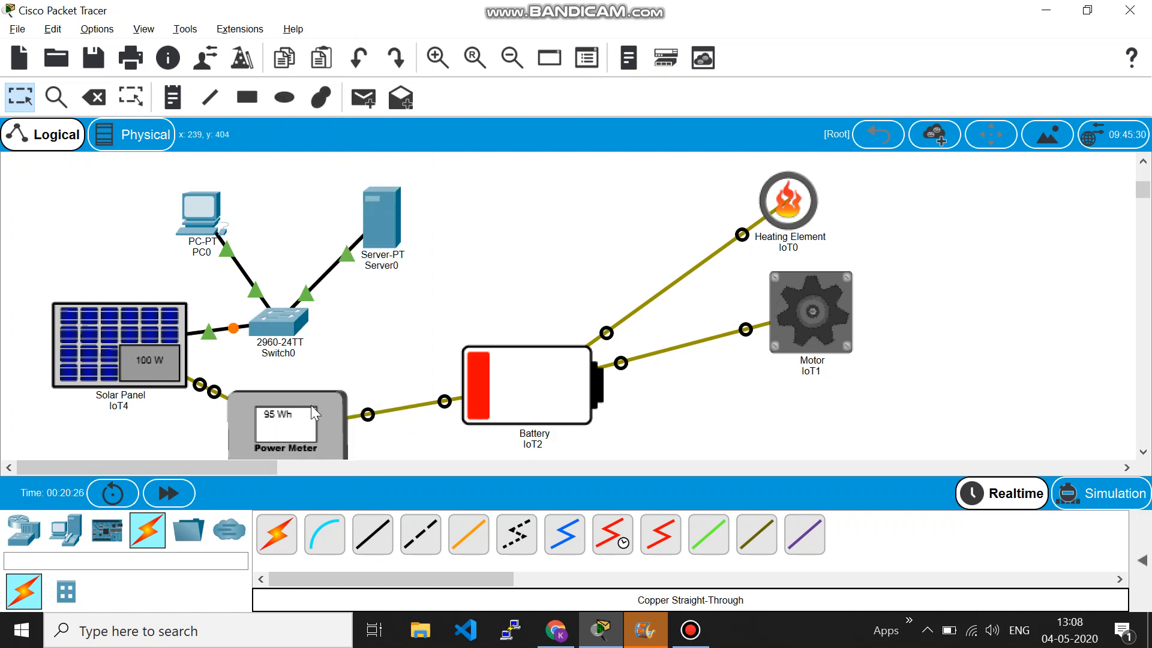
Step: Connect the Power Meter's FastEthernet0 port to Switch0's FastEthernet0/4 port with a Copper Straight-Through cable
left_click(373, 534)
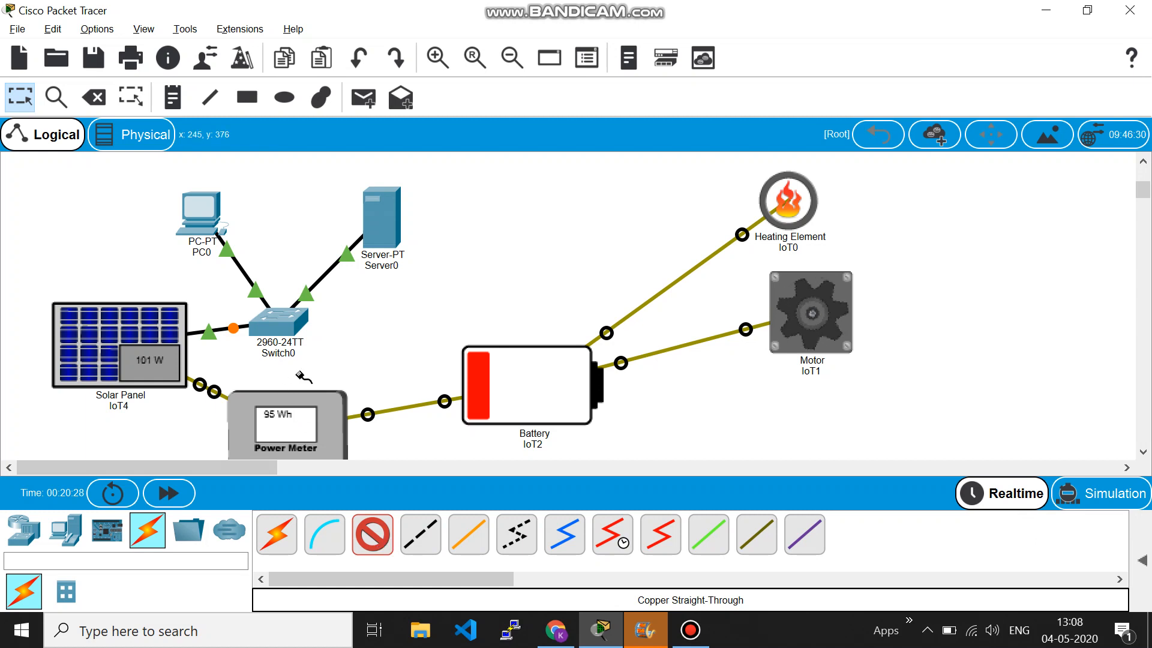
left_click(311, 403)
left_click(340, 406)
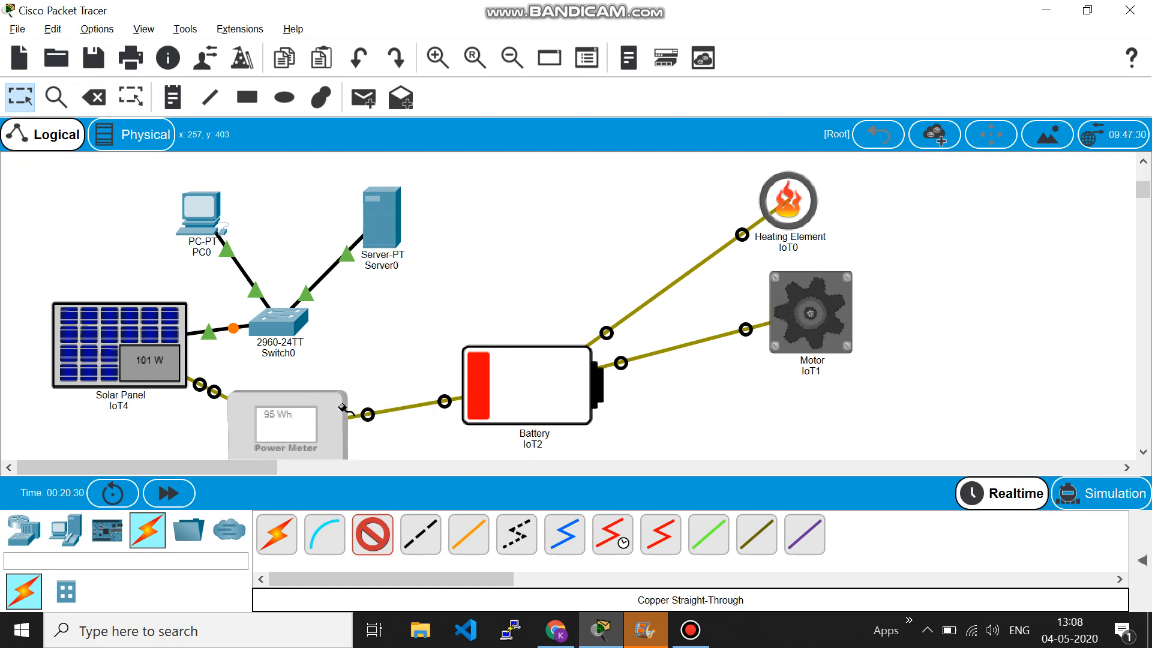
left_click(307, 398)
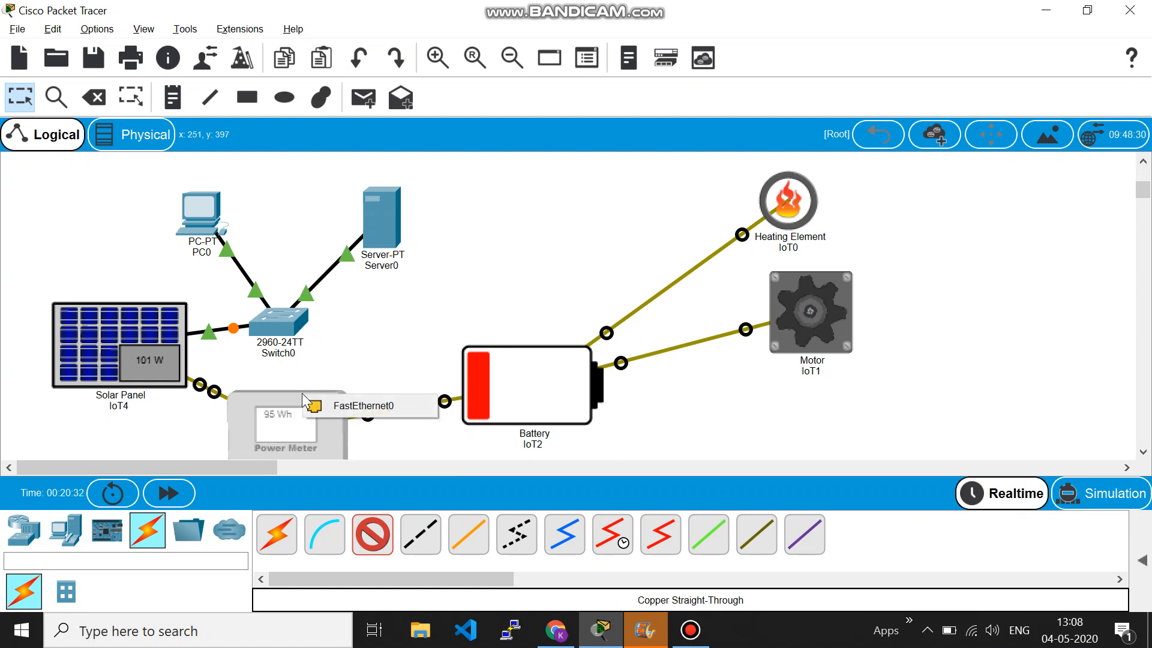
left_click(340, 405)
left_click(276, 324)
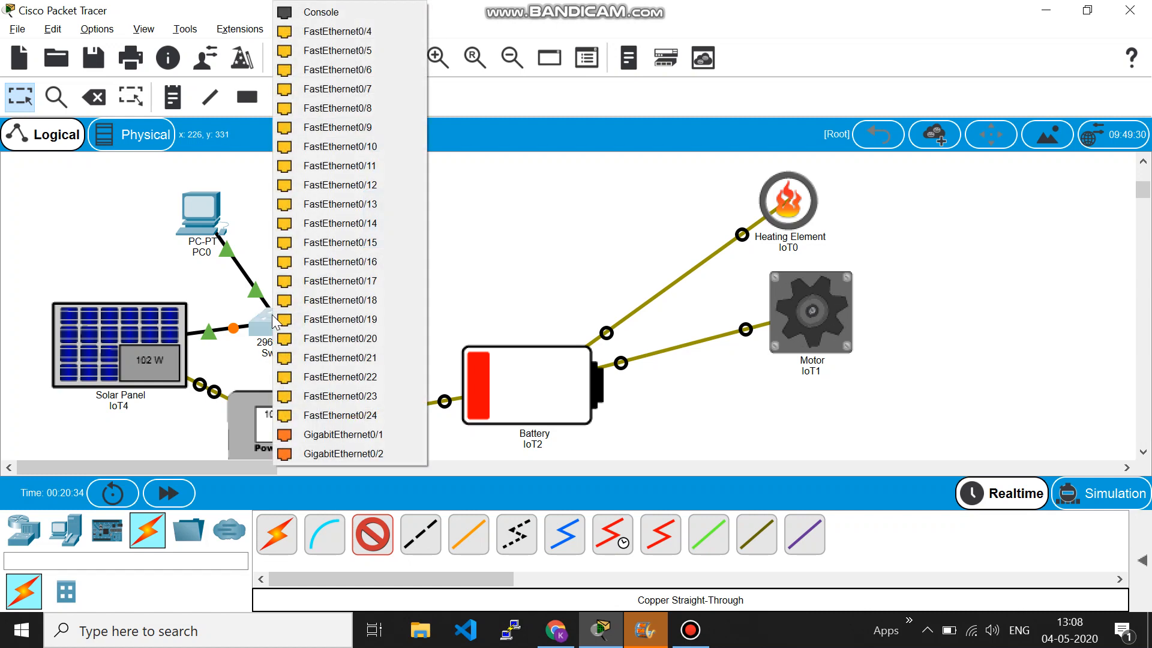
left_click(354, 31)
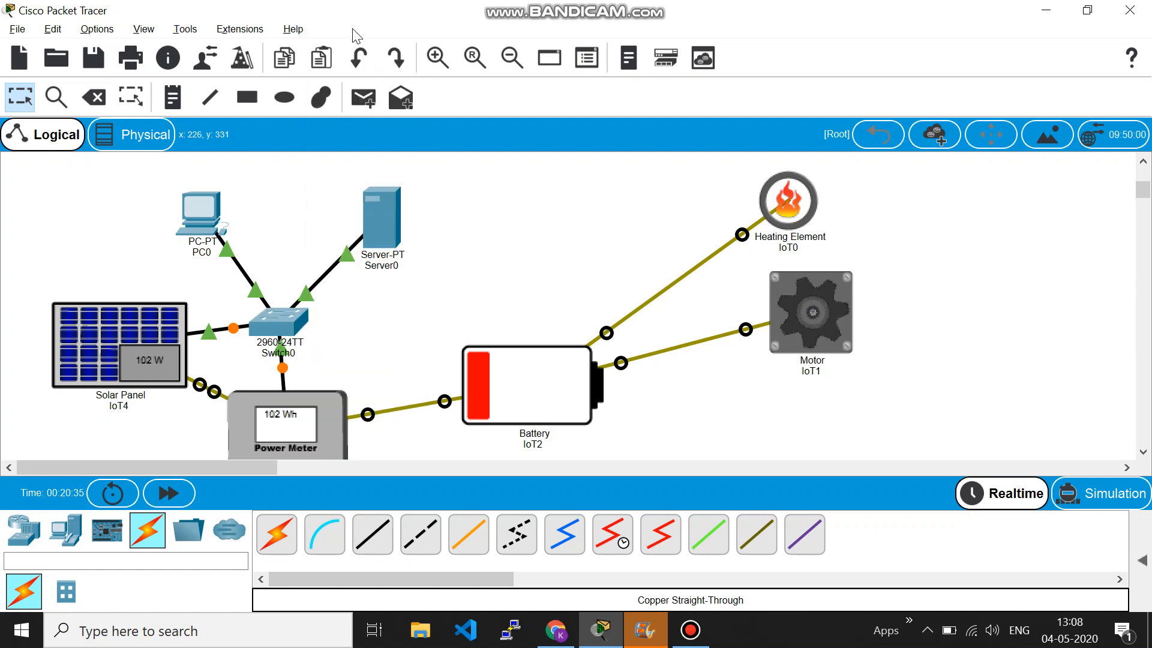
left_click(505, 390)
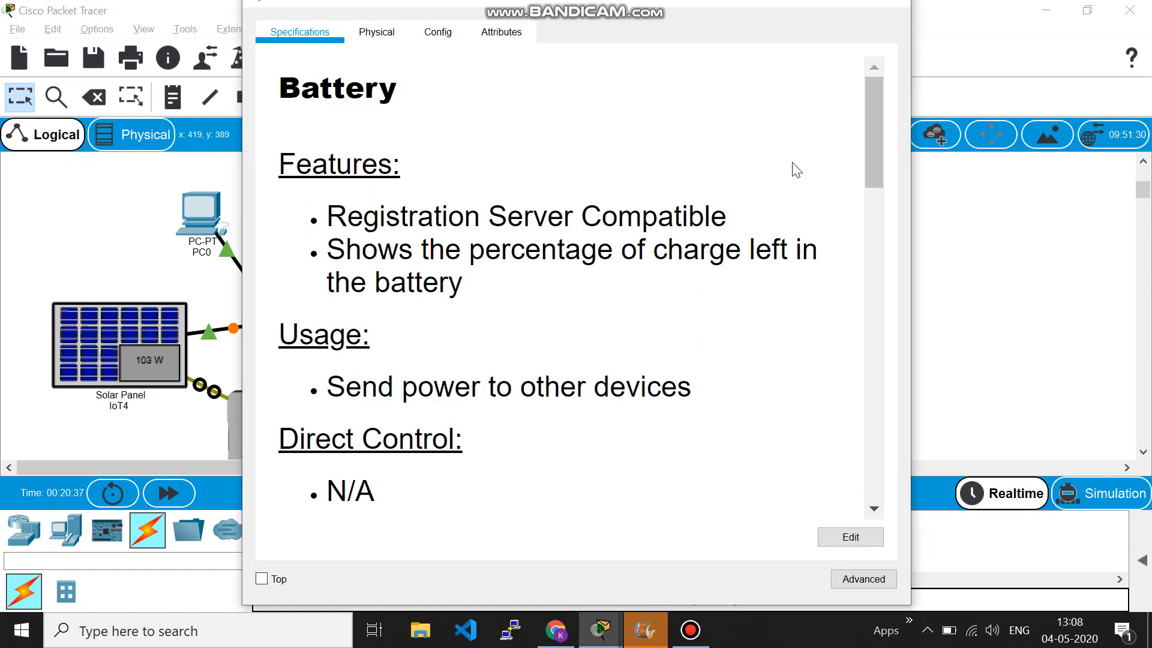
left_click_drag(712, 8, 779, 168)
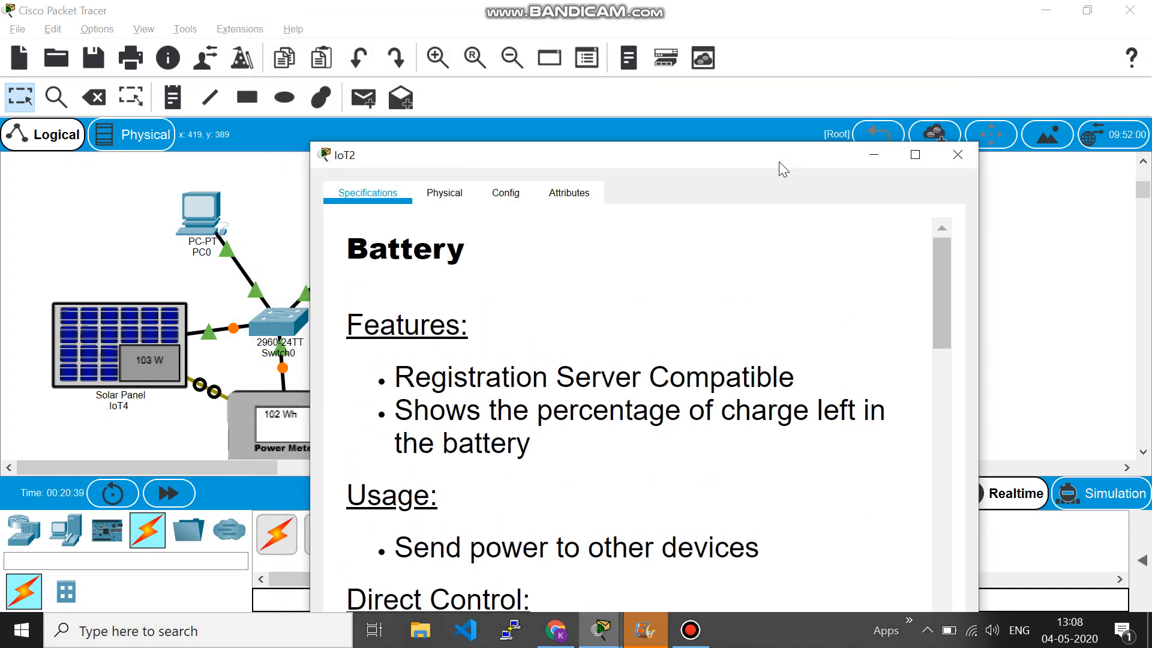
left_click(968, 157)
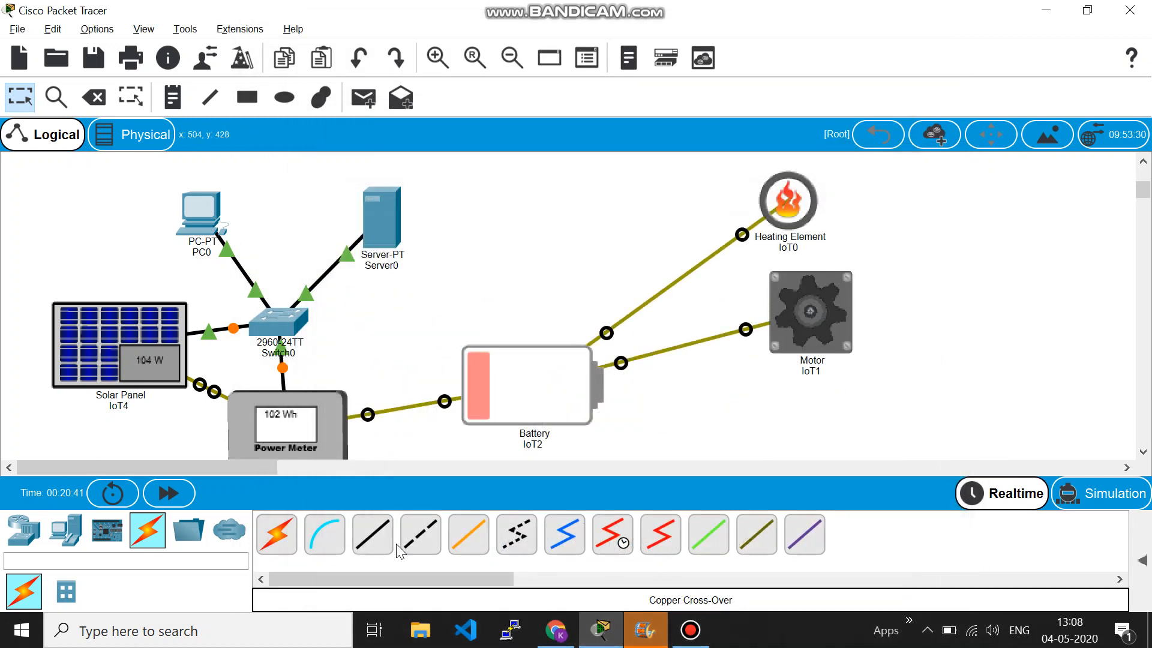
Step: Connect the Battery's FastEthernet0 port to Switch0 with a Copper Straight-Through cable
left_click(381, 546)
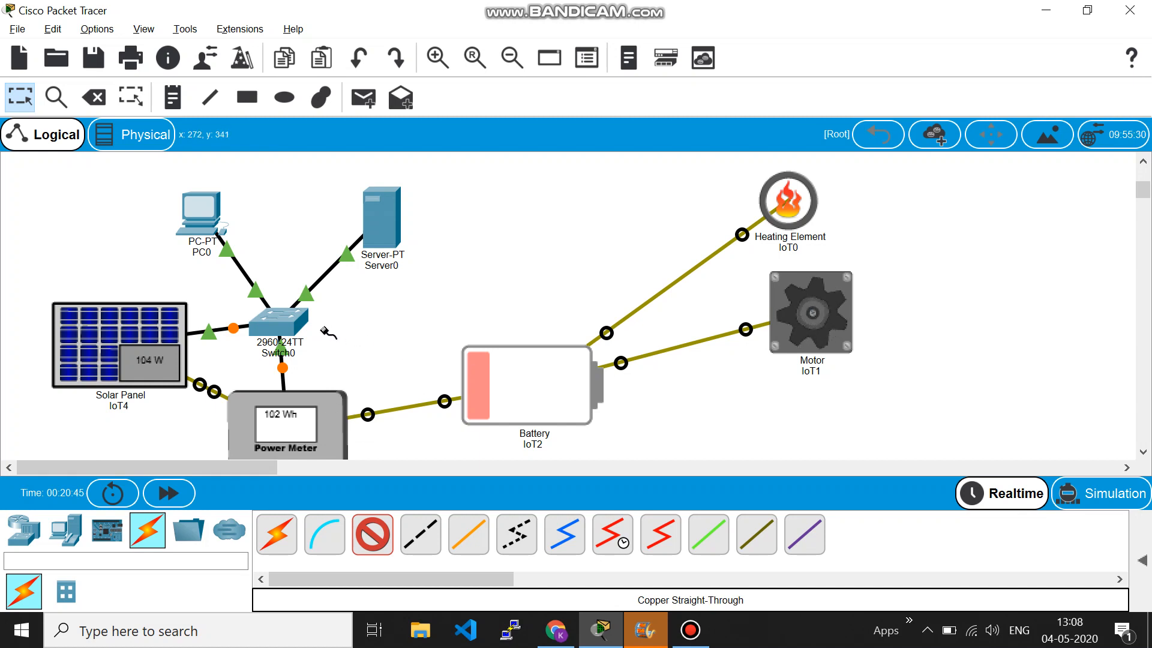
left_click(515, 361)
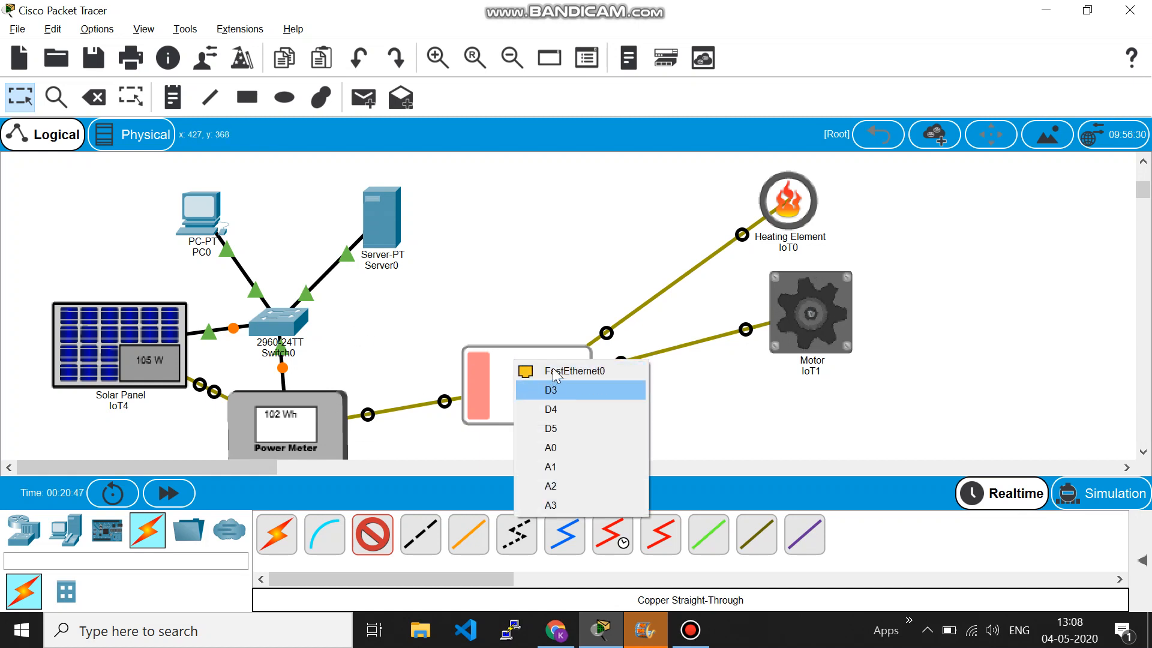
left_click(550, 372)
left_click(296, 320)
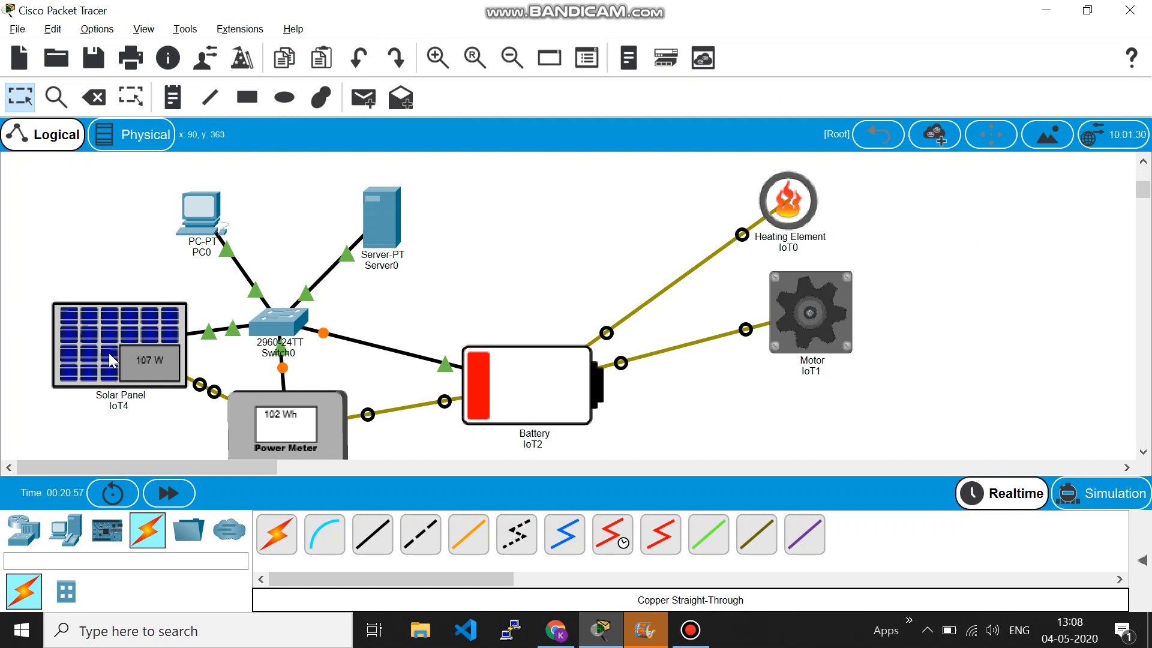
mouse_move(111, 360)
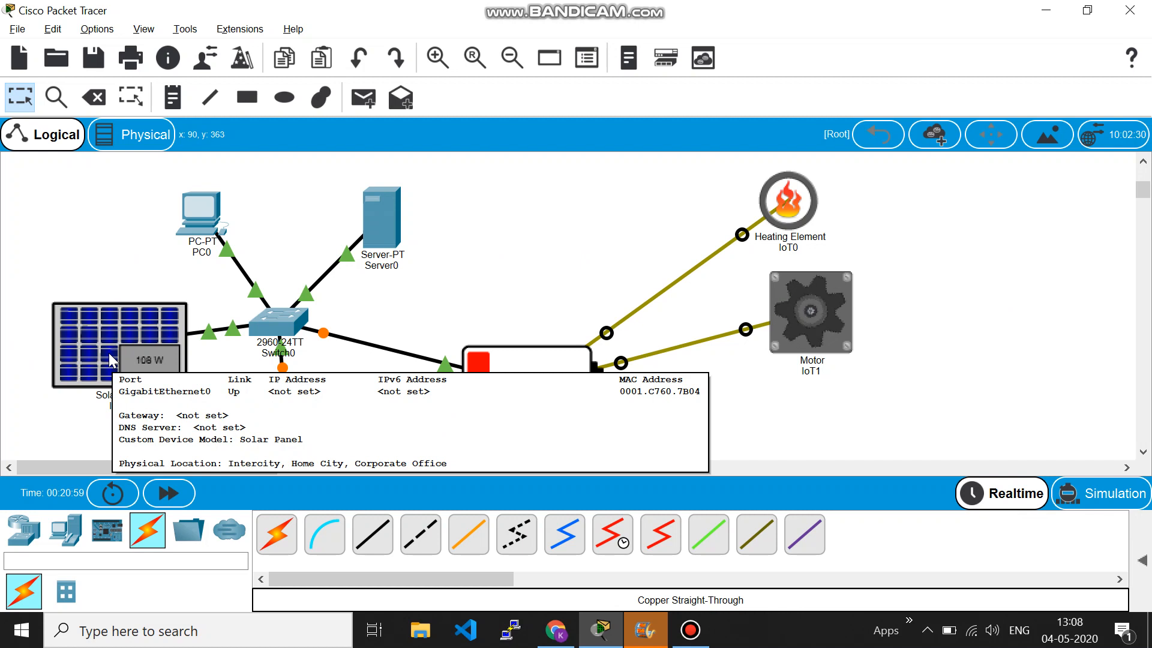